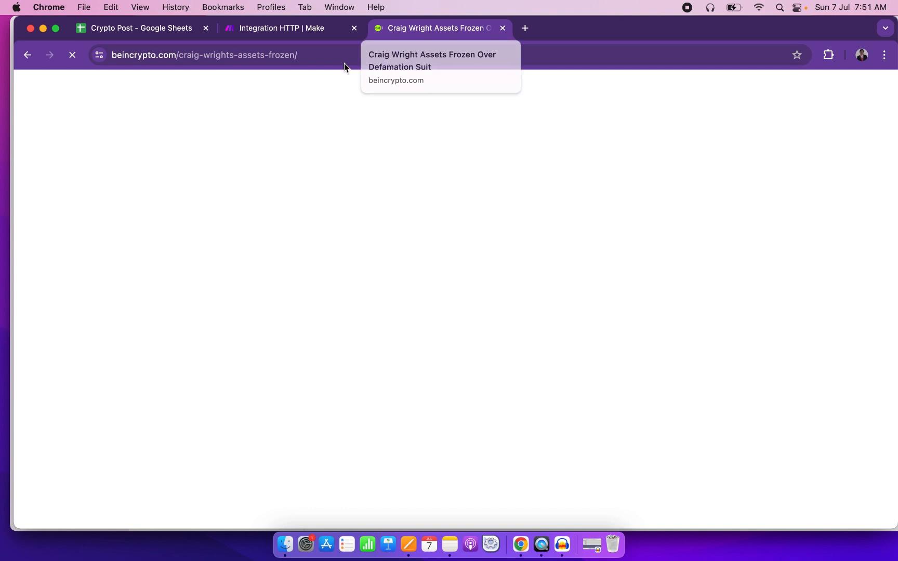
{"action": "scroll", "coordinate": [351, 302], "scroll_direction": "down", "scroll_amount": 10}
{"action": "scroll", "coordinate": [351, 302], "scroll_direction": "down", "scroll_amount": 15}
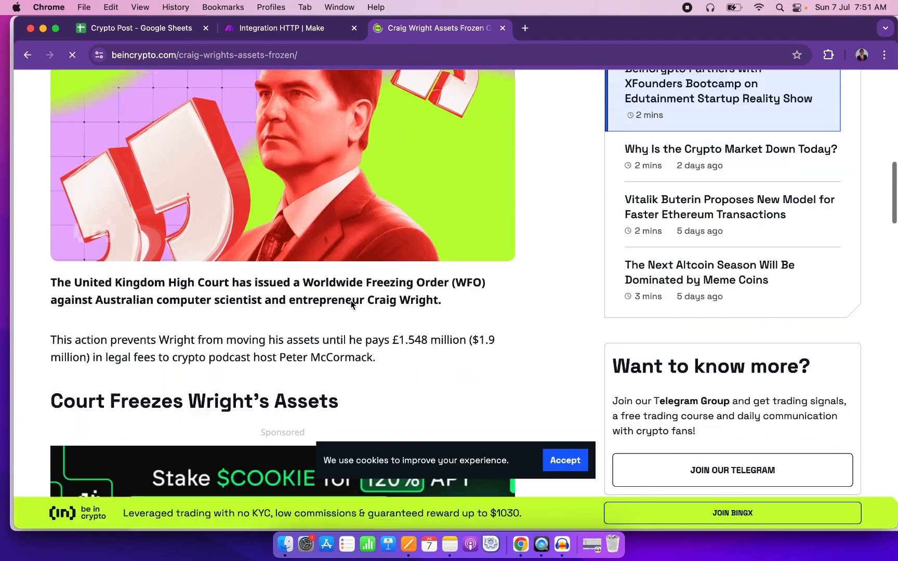
{"action": "scroll", "coordinate": [352, 305], "scroll_direction": "down", "scroll_amount": 10}
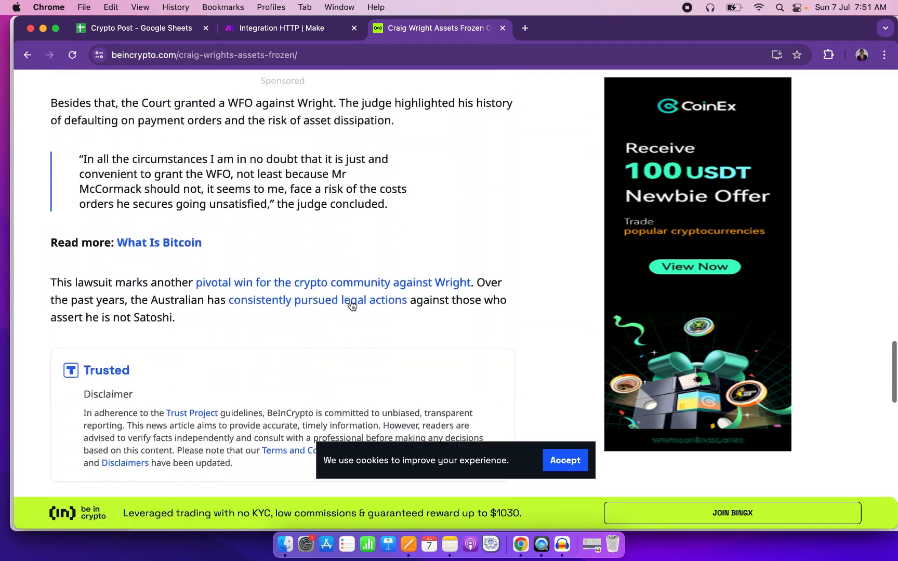
{"action": "scroll", "coordinate": [353, 302], "scroll_direction": "up", "scroll_amount": 20}
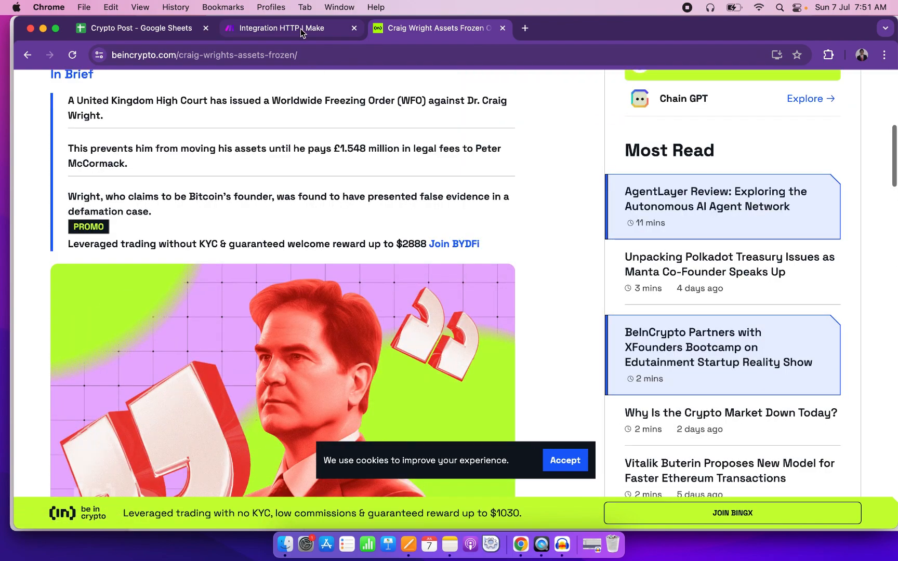
{"action": "left_click", "coordinate": [302, 31]}
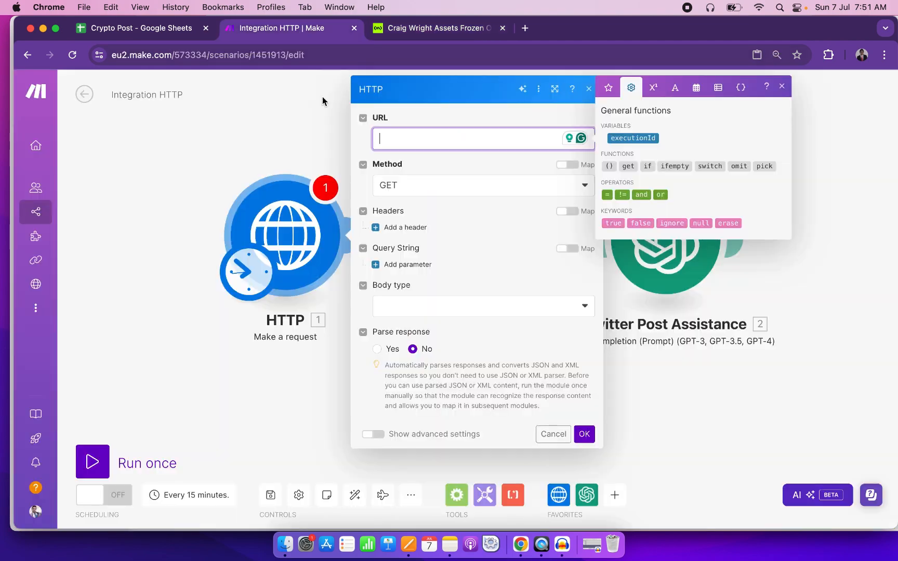
{"action": "type", "text": "https://beincrypto.com/craig-wrights-assets-frozen/"}
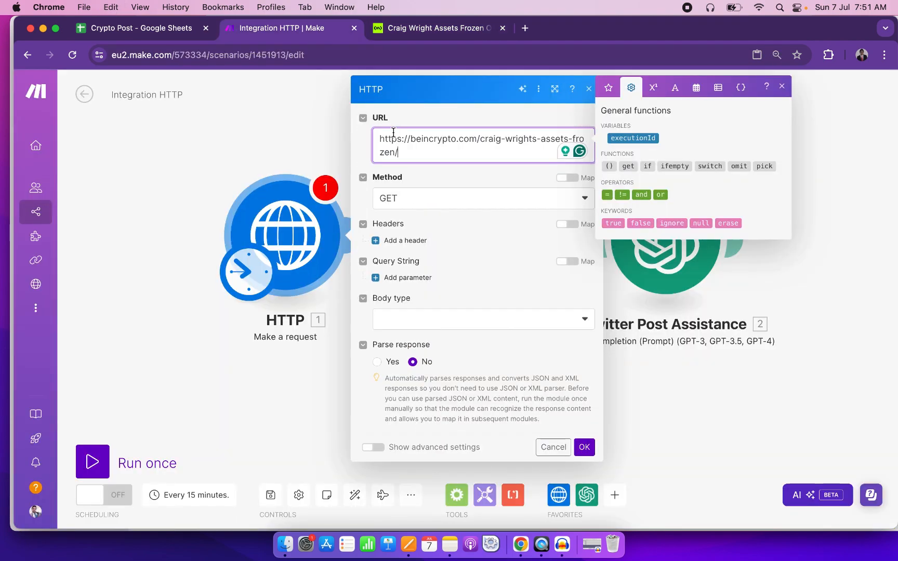
{"action": "left_click", "coordinate": [417, 183]}
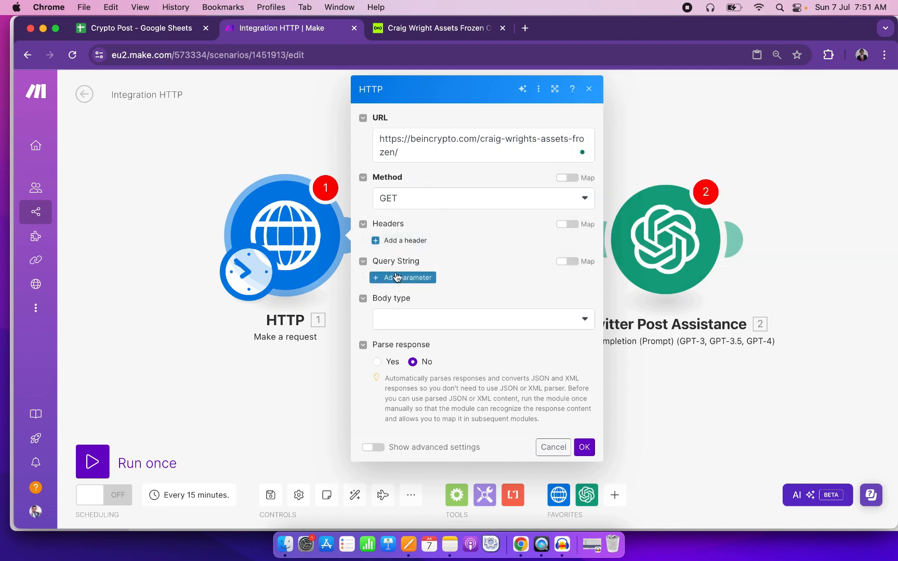
Set the HTTP request's body type to Raw and its content type to Text (text/plain), and save the module settings.
{"action": "left_click", "coordinate": [419, 327]}
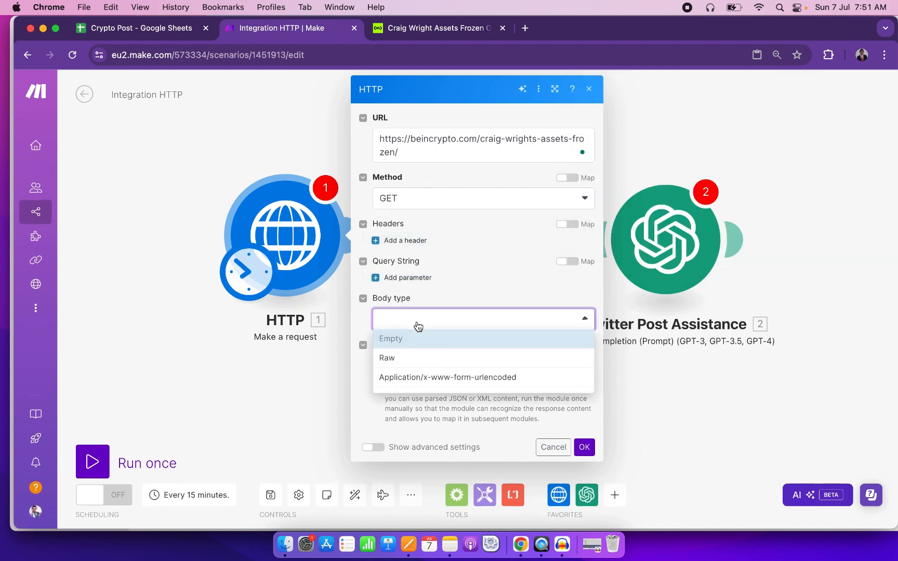
{"action": "left_click", "coordinate": [399, 356]}
{"action": "left_click", "coordinate": [418, 371]}
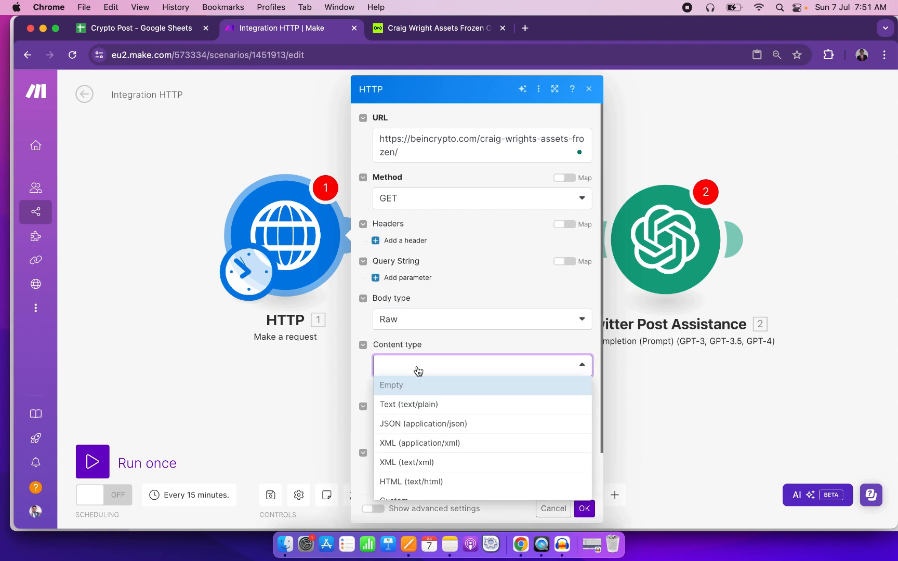
{"action": "left_click", "coordinate": [412, 406]}
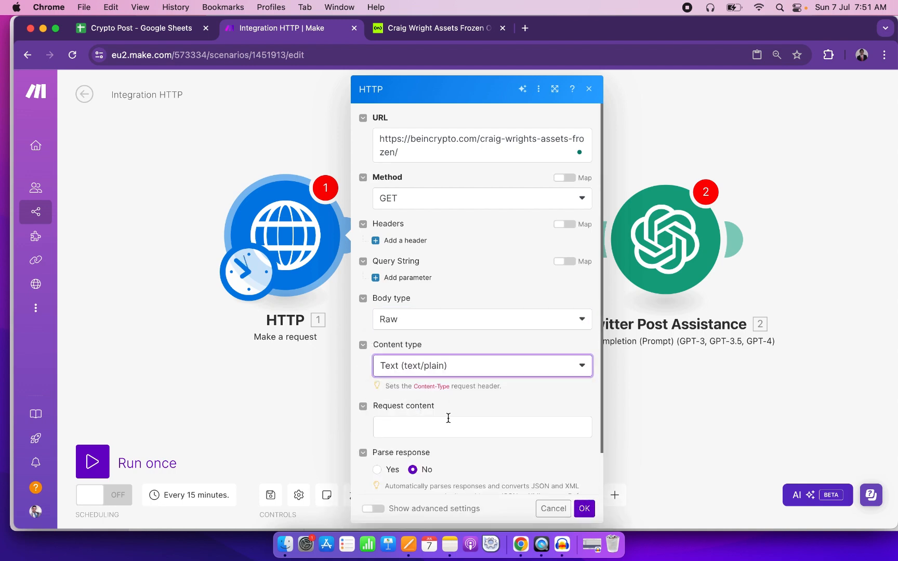
{"action": "scroll", "coordinate": [447, 417], "scroll_direction": "down", "scroll_amount": 2}
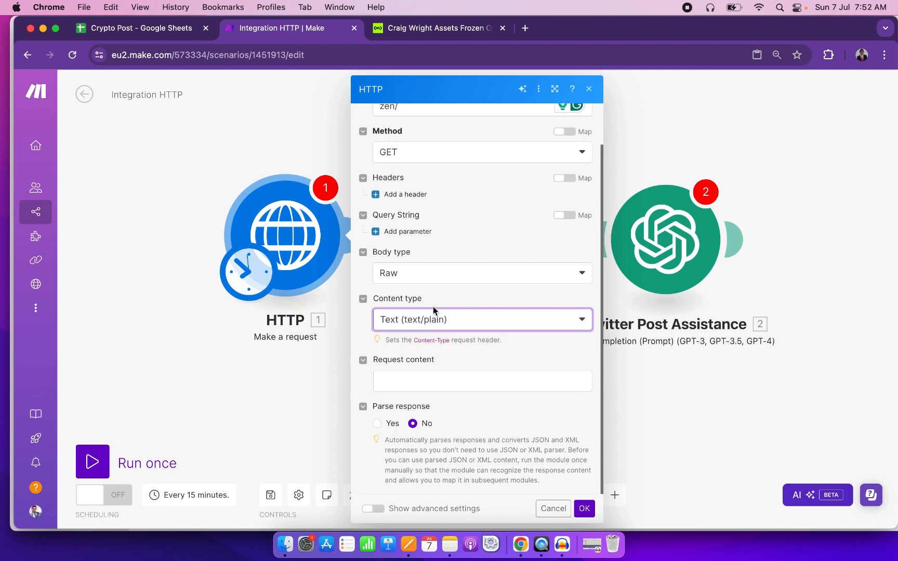
{"action": "scroll", "coordinate": [433, 309], "scroll_direction": "up", "scroll_amount": 2}
{"action": "left_click", "coordinate": [591, 502]}
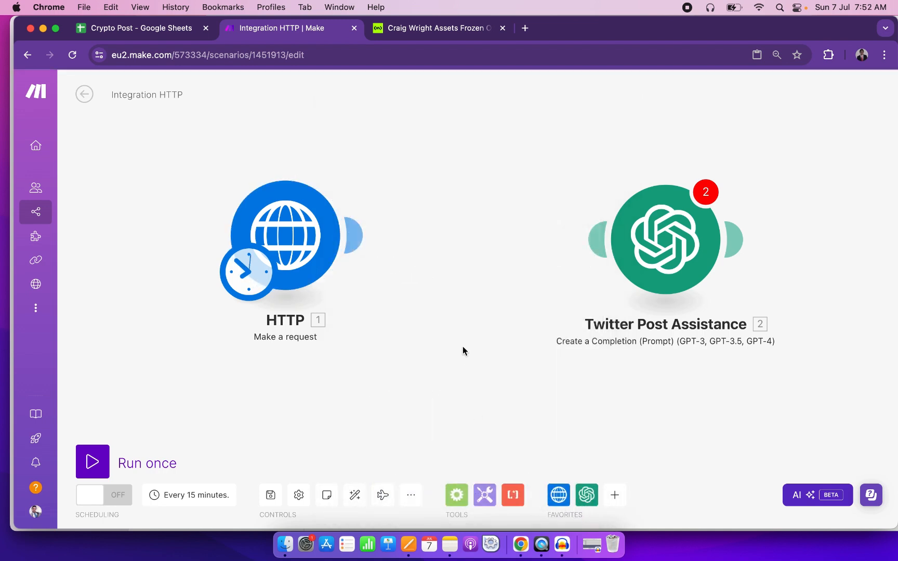
Add a Text parser "HTML to text" module after the HTTP module, leaving its HTML input empty.
{"action": "mouse_move", "coordinate": [358, 239]}
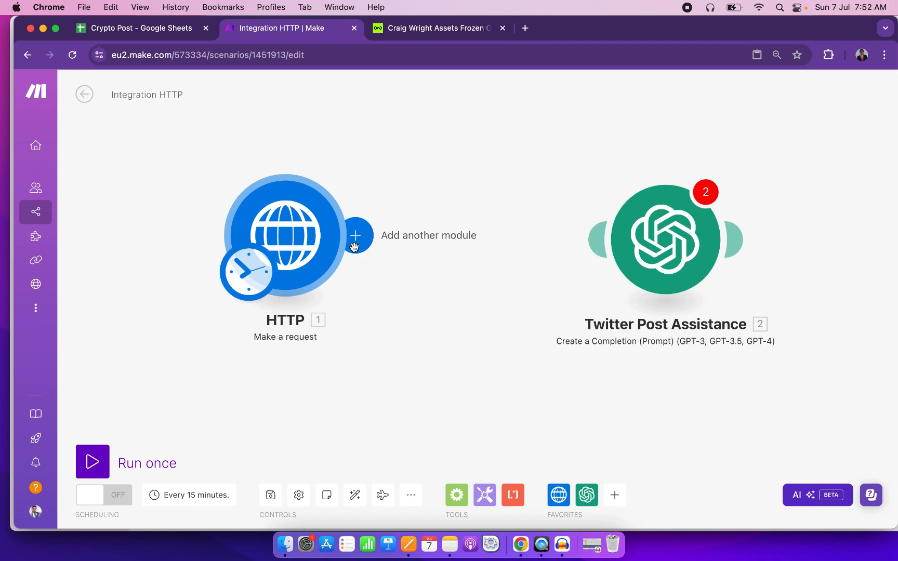
{"action": "left_click", "coordinate": [356, 241]}
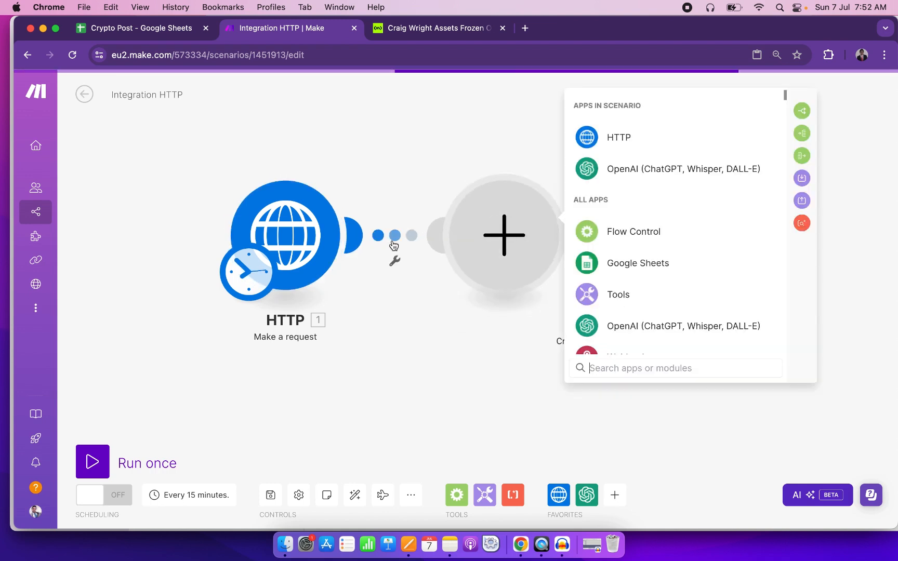
{"action": "type", "text": "parse"}
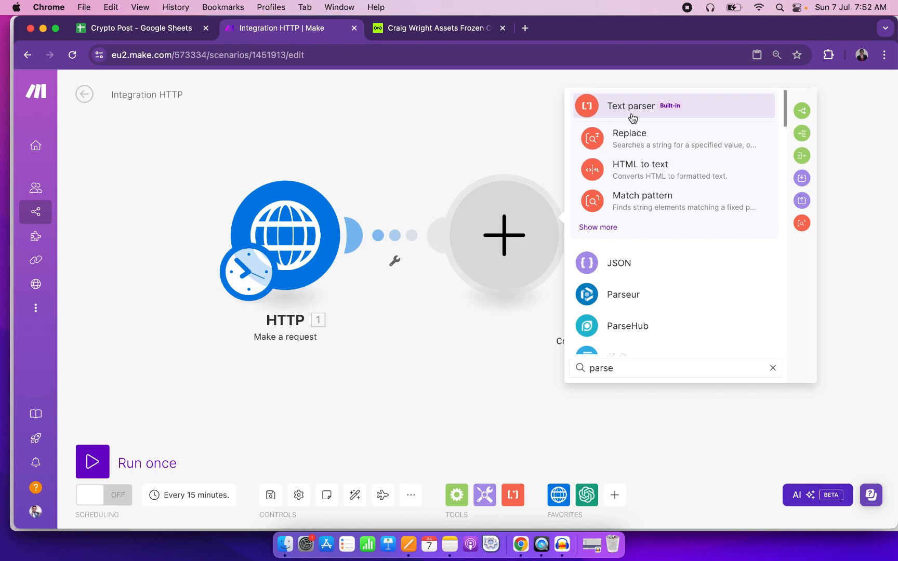
{"action": "left_click", "coordinate": [632, 110]}
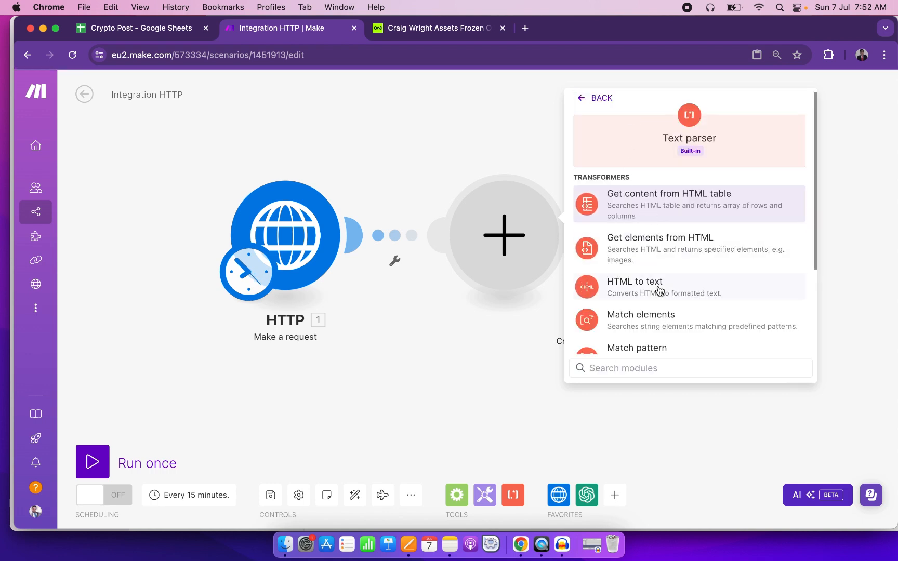
{"action": "scroll", "coordinate": [658, 291], "scroll_direction": "down", "scroll_amount": 3}
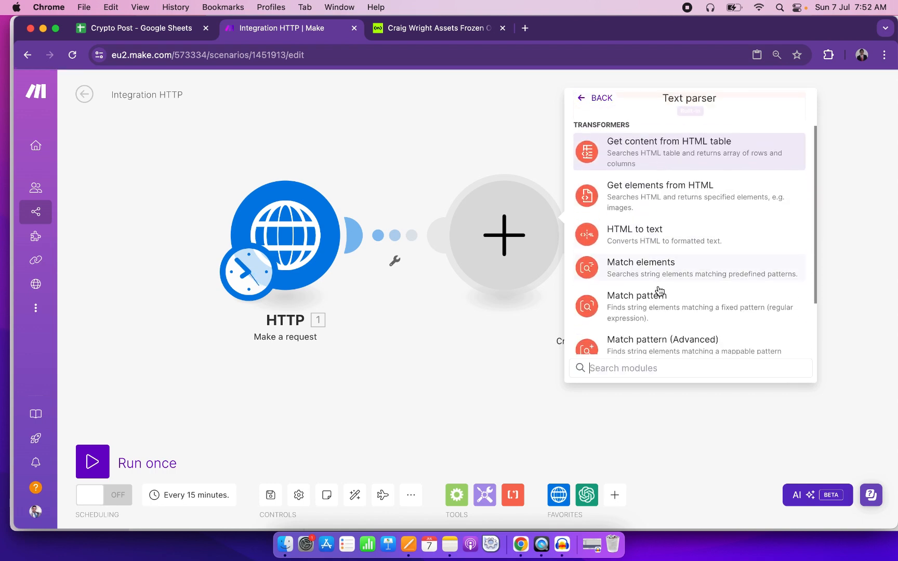
{"action": "left_click", "coordinate": [632, 239]}
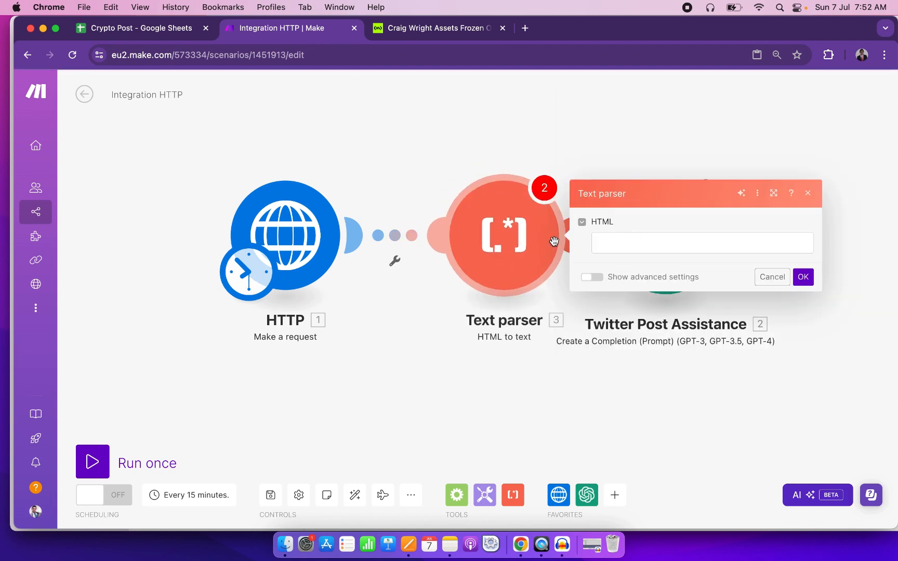
{"action": "left_click", "coordinate": [631, 249]}
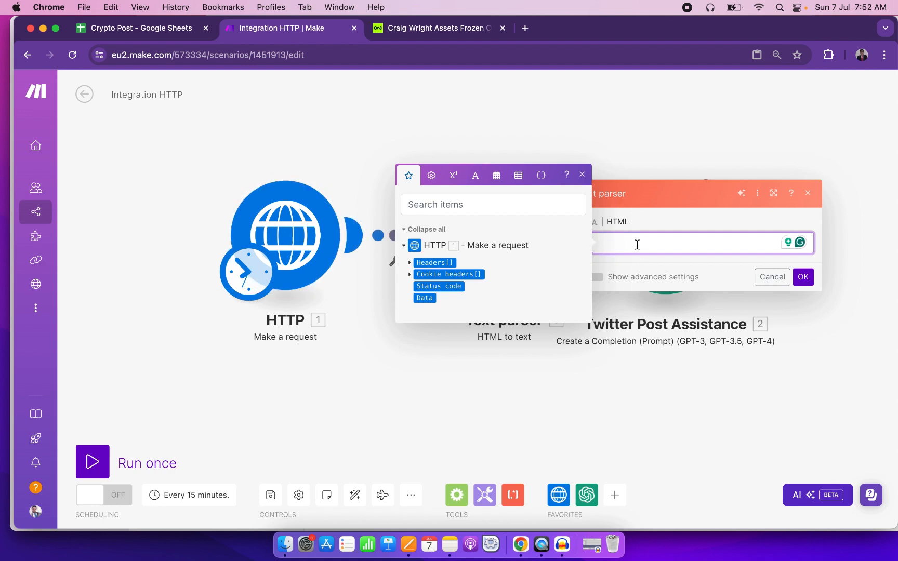
{"action": "left_click", "coordinate": [358, 322]}
Run only the HTTP module and examine the Data field in its output bundle.
{"action": "right_click", "coordinate": [284, 235]}
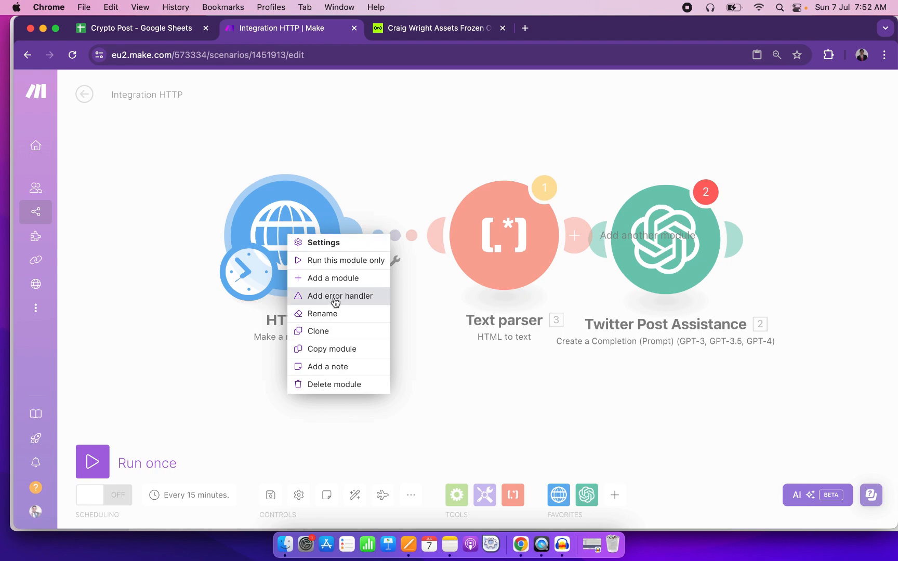
{"action": "left_click", "coordinate": [333, 262]}
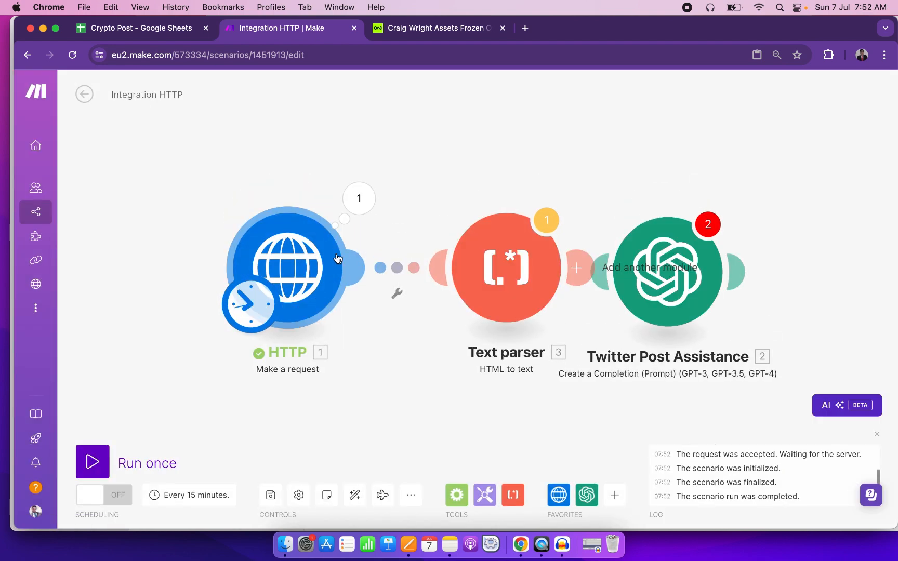
{"action": "left_click", "coordinate": [359, 198]}
{"action": "scroll", "coordinate": [464, 320], "scroll_direction": "down", "scroll_amount": 1}
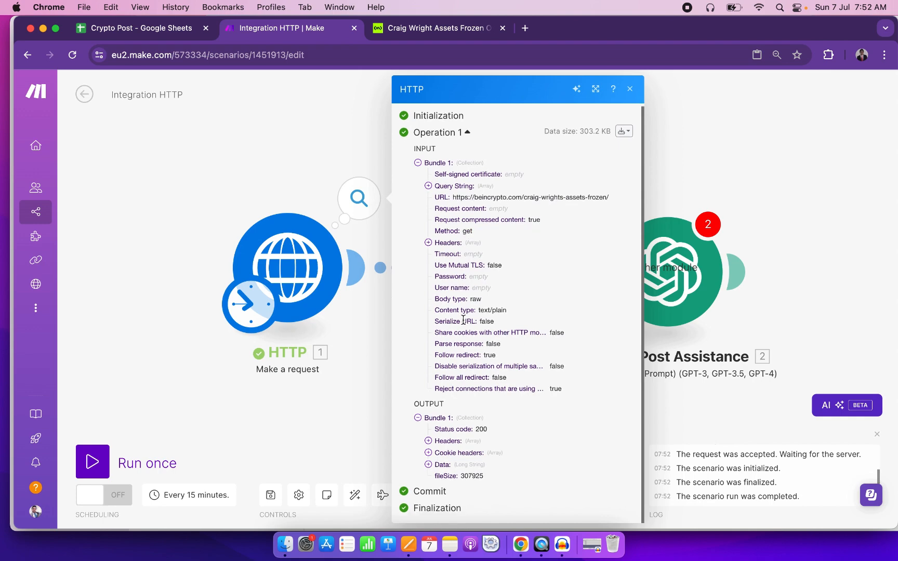
{"action": "left_click", "coordinate": [428, 465]}
{"action": "scroll", "coordinate": [452, 466], "scroll_direction": "down", "scroll_amount": 3}
{"action": "scroll", "coordinate": [452, 466], "scroll_direction": "down", "scroll_amount": 4}
{"action": "left_click_drag", "start_coordinate": [437, 306], "coordinate": [472, 458]}
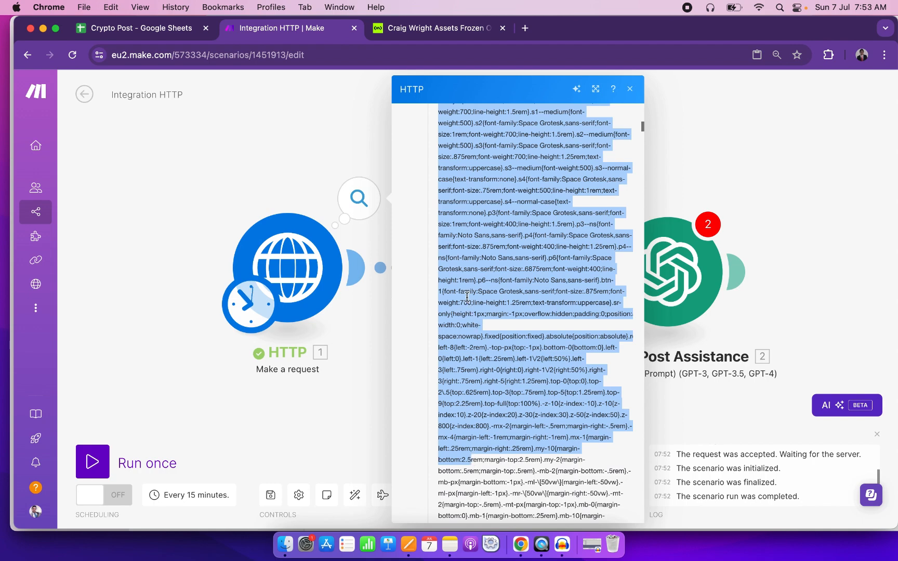
{"action": "left_click", "coordinate": [370, 326]}
{"action": "left_click", "coordinate": [360, 195]}
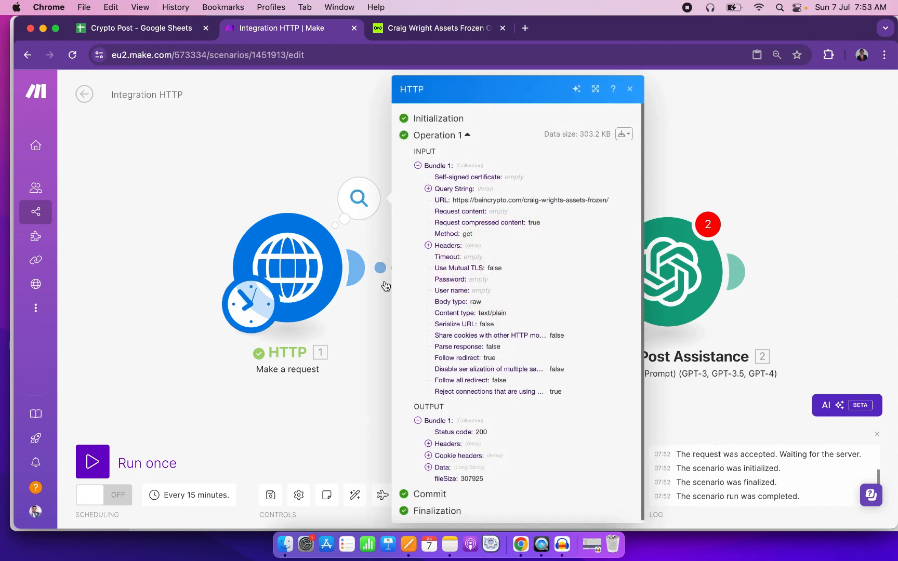
{"action": "left_click", "coordinate": [351, 343]}
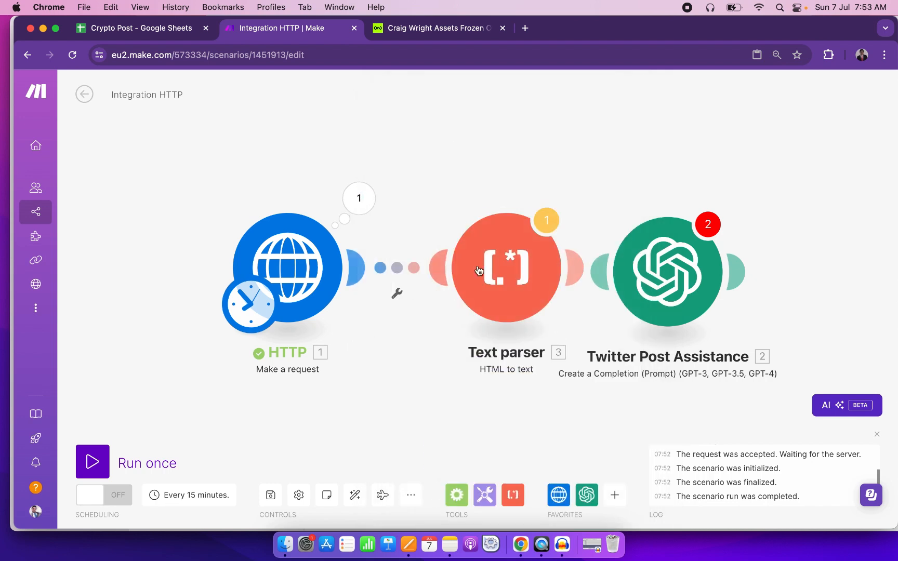
Map the HTTP module's Data output to the Text parser's HTML input and save, keeping the advanced settings at their defaults.
{"action": "left_click", "coordinate": [463, 264]}
{"action": "left_click", "coordinate": [621, 278]}
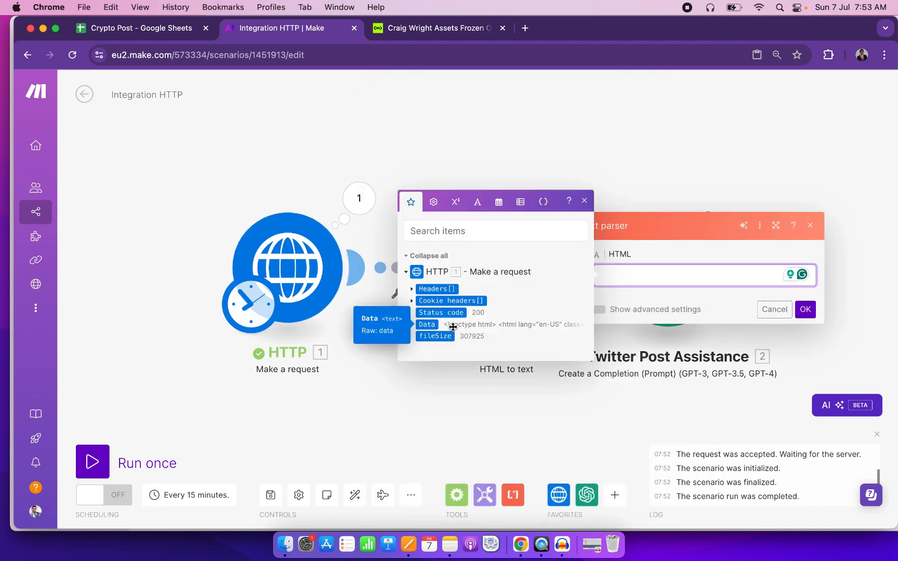
{"action": "left_click", "coordinate": [428, 326]}
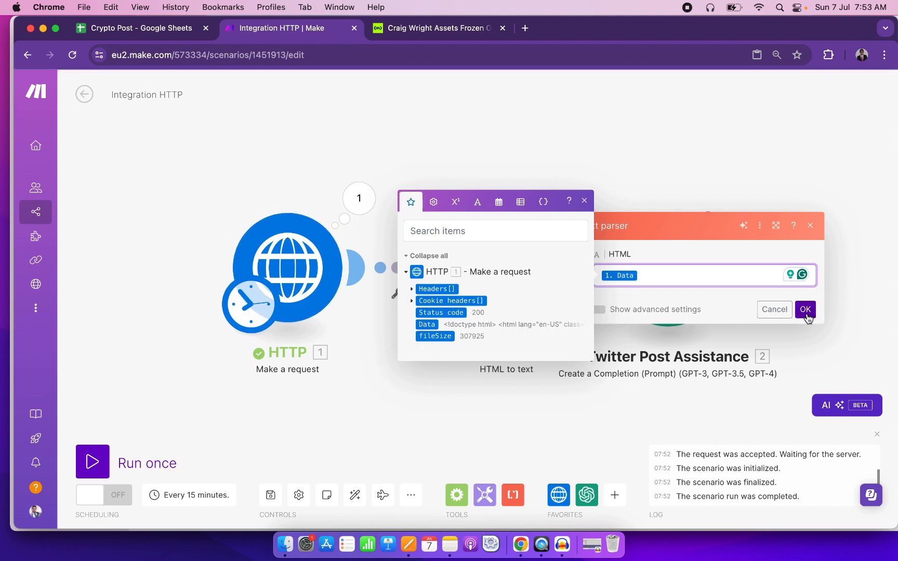
{"action": "left_click", "coordinate": [604, 310]}
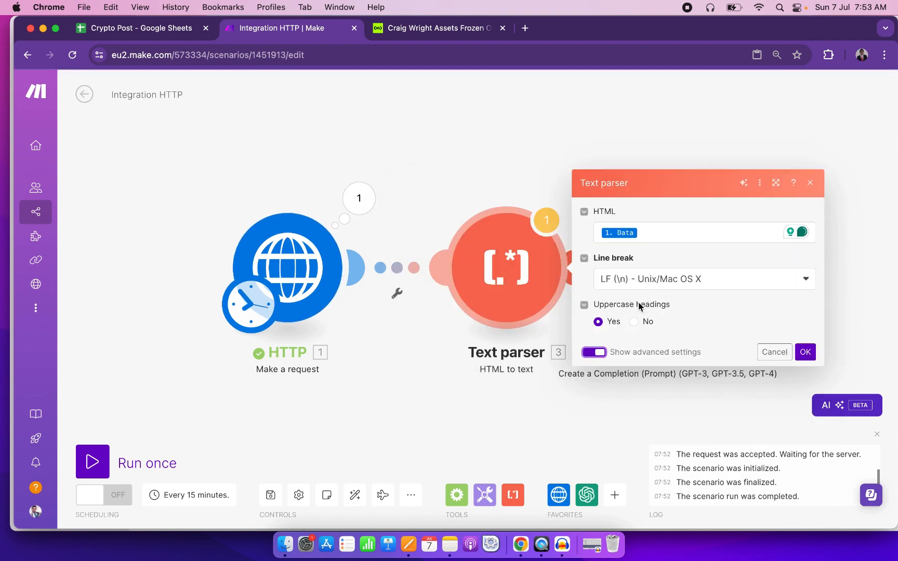
{"action": "left_click", "coordinate": [591, 352]}
{"action": "left_click", "coordinate": [807, 311]}
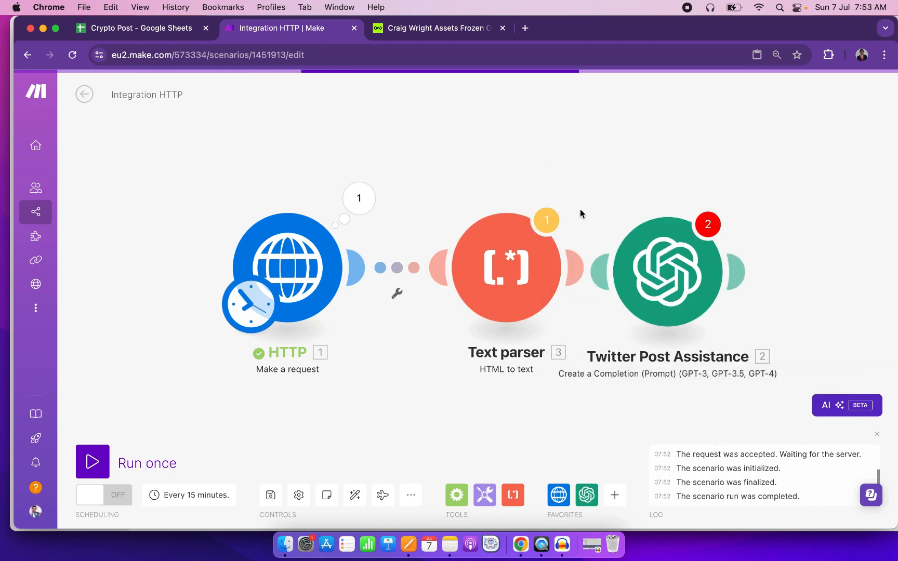
Move the Twitter Post Assistance module farther away from the Text parser and unlink the two modules.
{"action": "left_click_drag", "start_coordinate": [561, 191], "coordinate": [430, 159]}
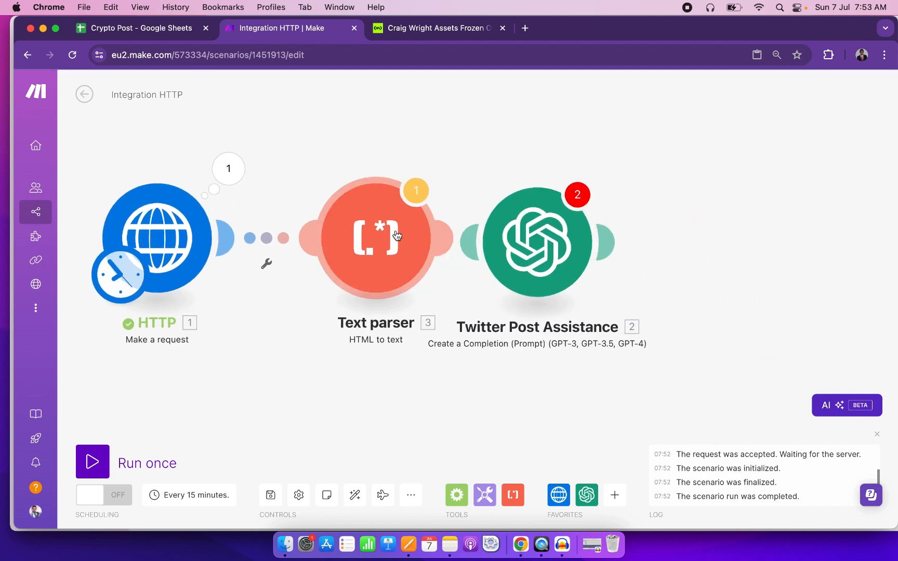
{"action": "left_click_drag", "start_coordinate": [496, 240], "coordinate": [649, 224]}
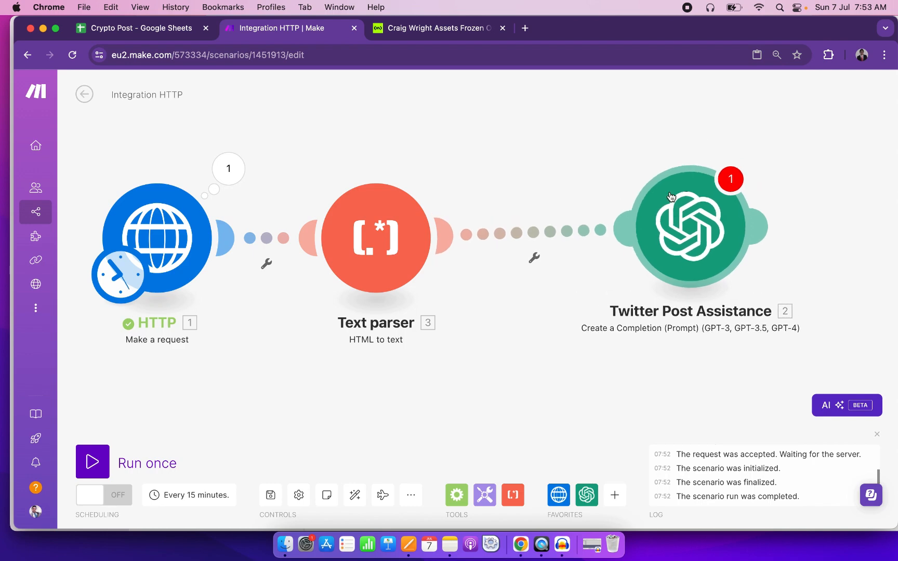
{"action": "right_click", "coordinate": [536, 234]}
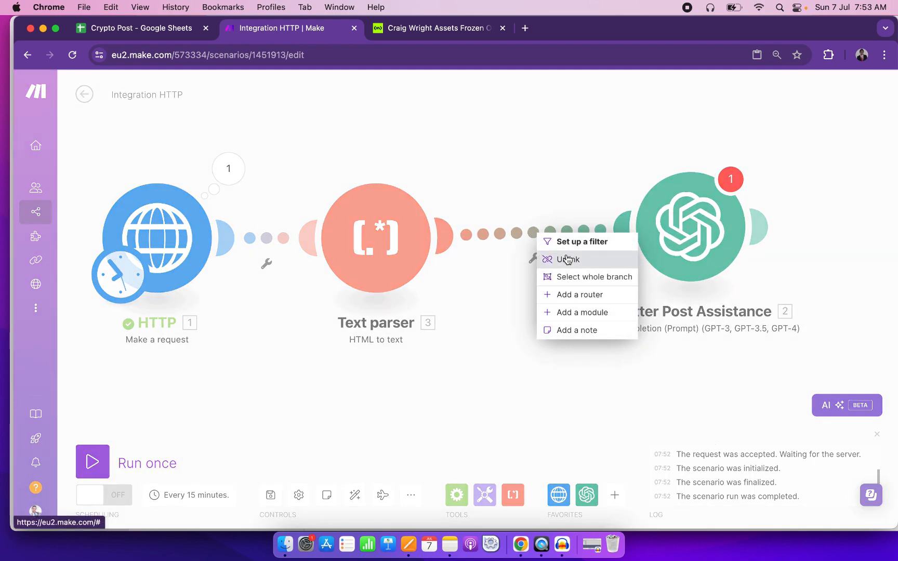
{"action": "left_click", "coordinate": [566, 258]}
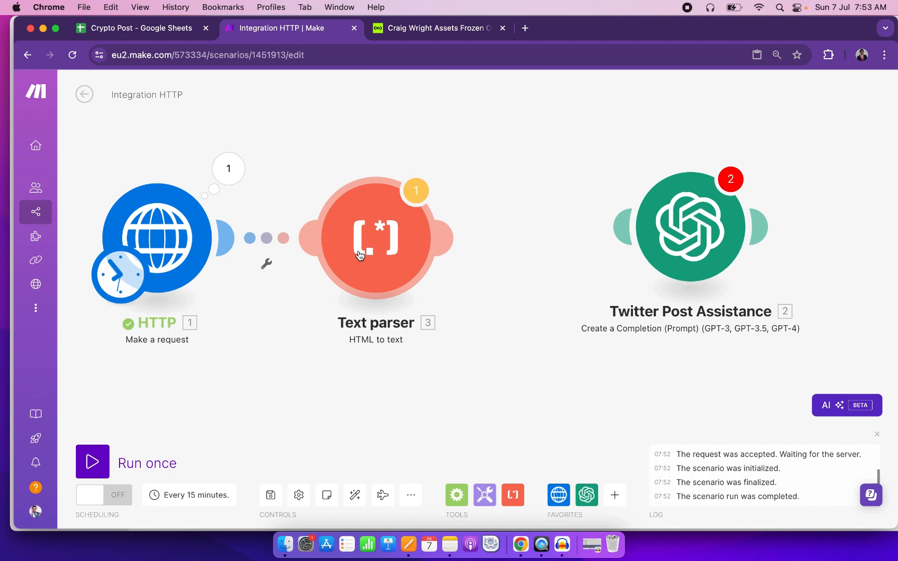
Run the scenario once despite the Text parser warning, and open the Text parser's execution result.
{"action": "left_click", "coordinate": [98, 461]}
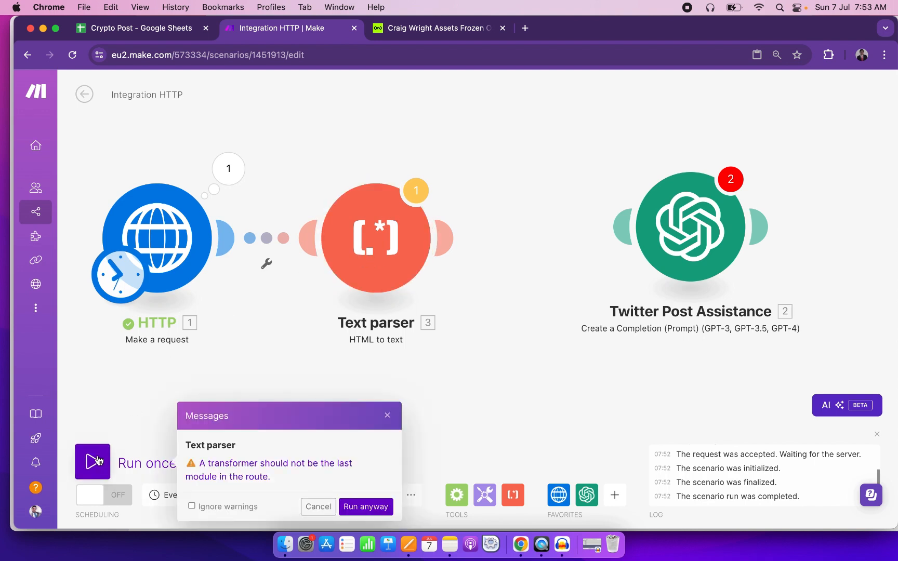
{"action": "left_click", "coordinate": [371, 507]}
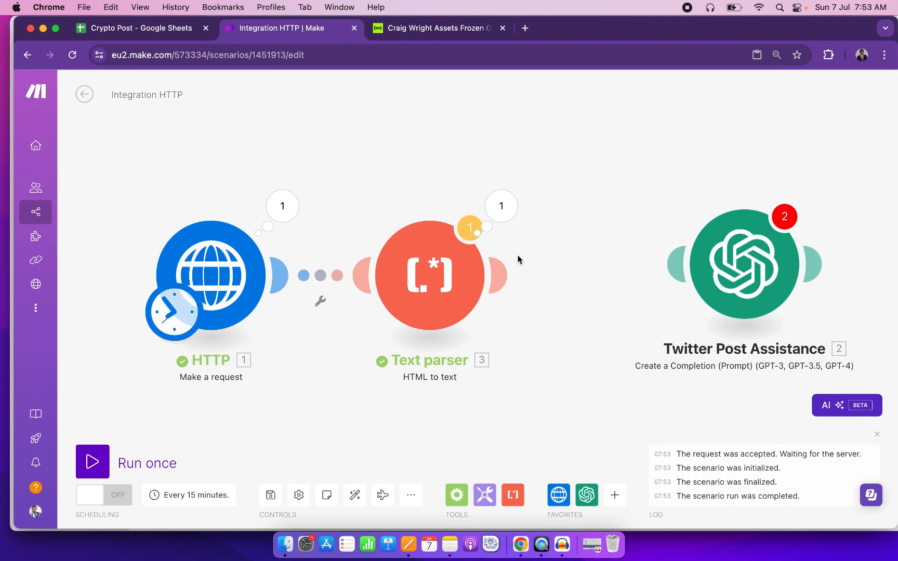
{"action": "left_click", "coordinate": [501, 205]}
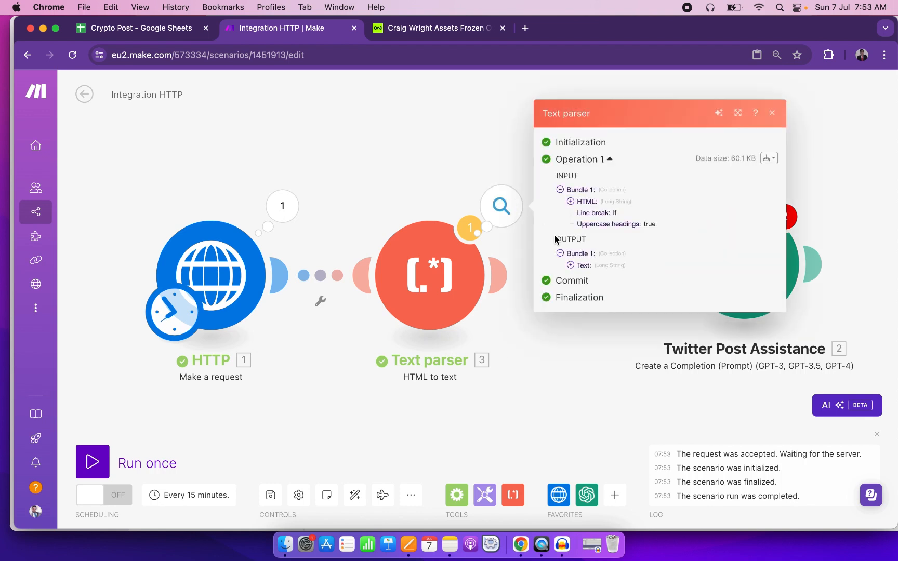
Expand the Text value in the Text parser's output bundle, review the converted article text, and close the result.
{"action": "left_click", "coordinate": [571, 266]}
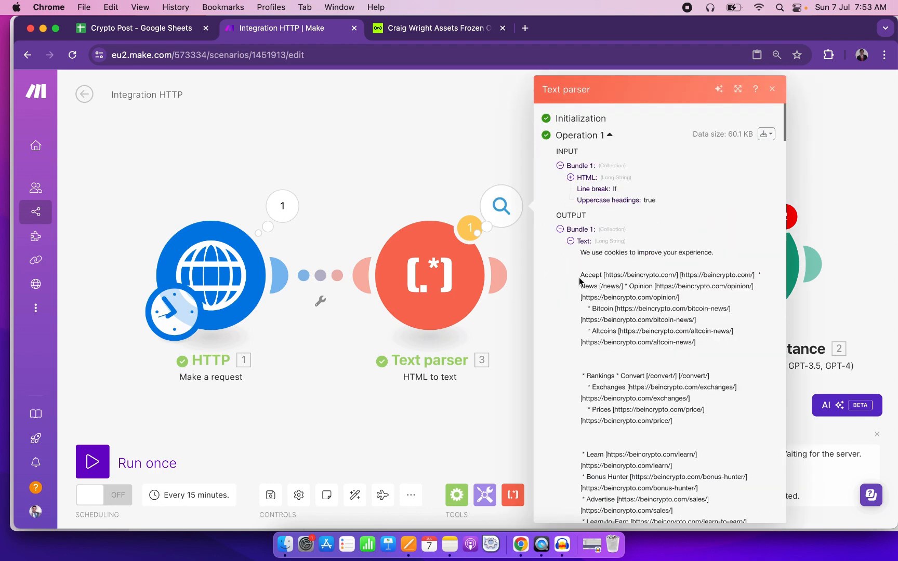
{"action": "left_click_drag", "start_coordinate": [581, 274], "coordinate": [635, 429]}
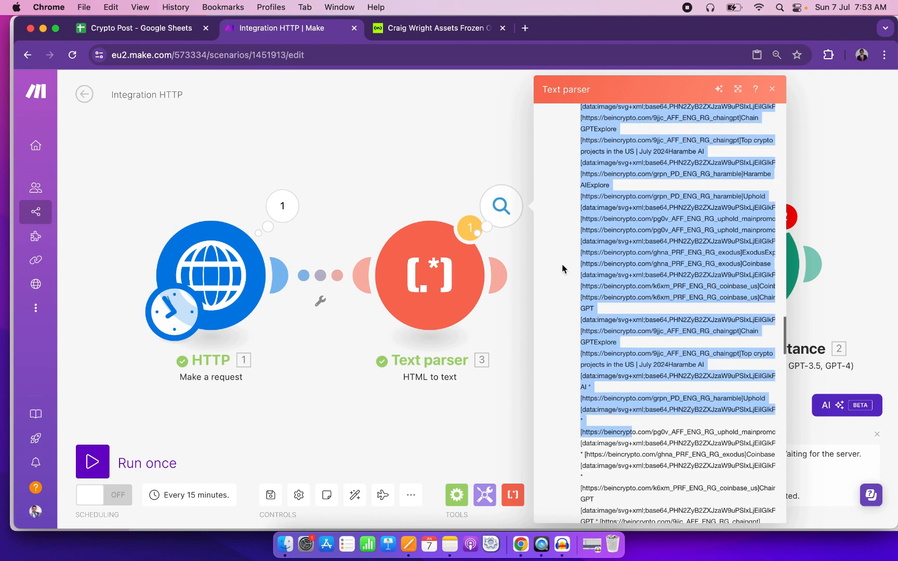
{"action": "left_click", "coordinate": [522, 241]}
Move the Twitter Post Assistance module back toward the Text parser so the two modules are linked again.
{"action": "left_click_drag", "start_coordinate": [760, 272], "coordinate": [712, 275]}
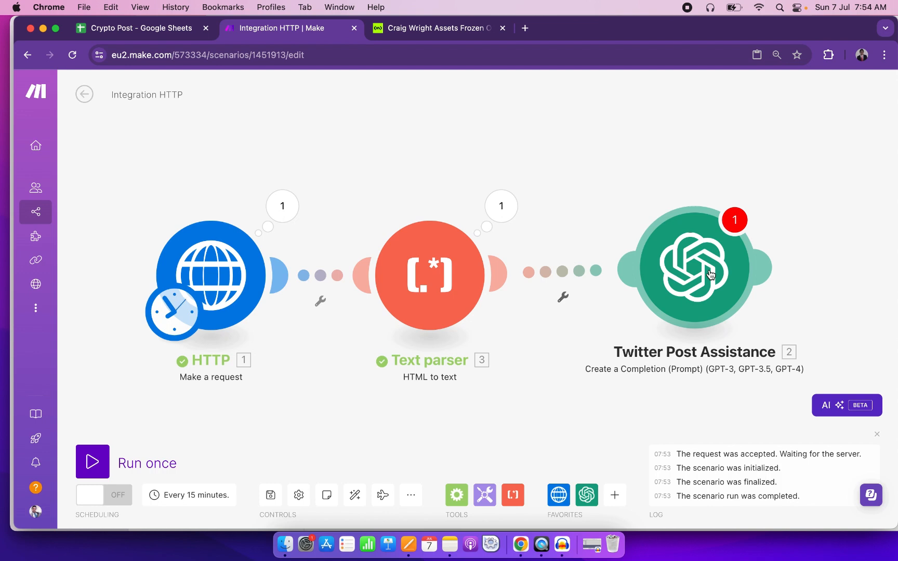
{"action": "left_click_drag", "start_coordinate": [657, 177], "coordinate": [584, 181]}
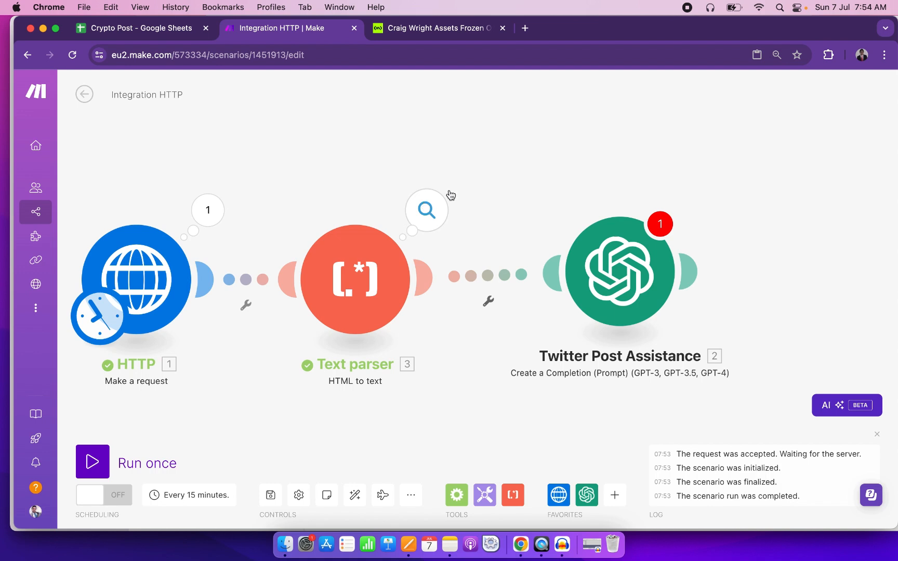
{"action": "left_click", "coordinate": [609, 271]}
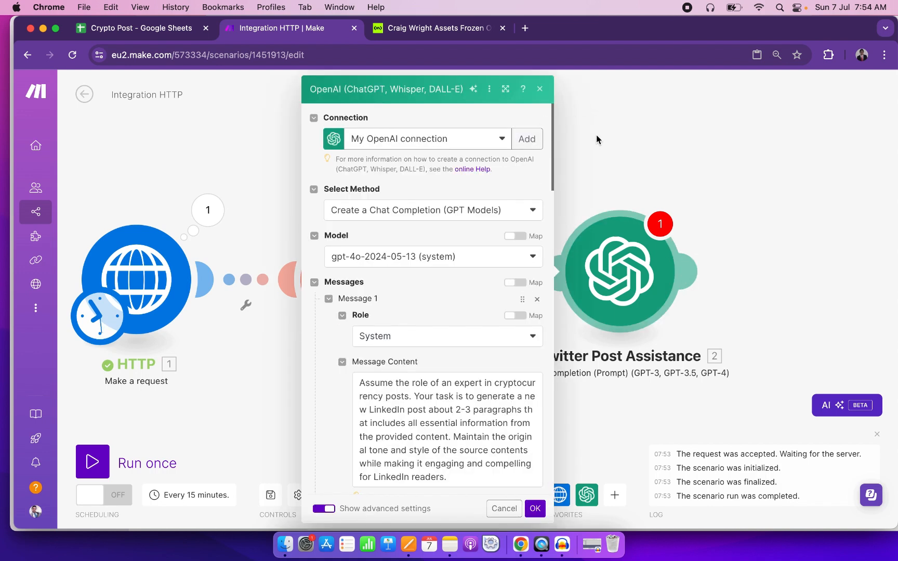
{"action": "left_click", "coordinate": [597, 135]}
{"action": "right_click", "coordinate": [539, 159]}
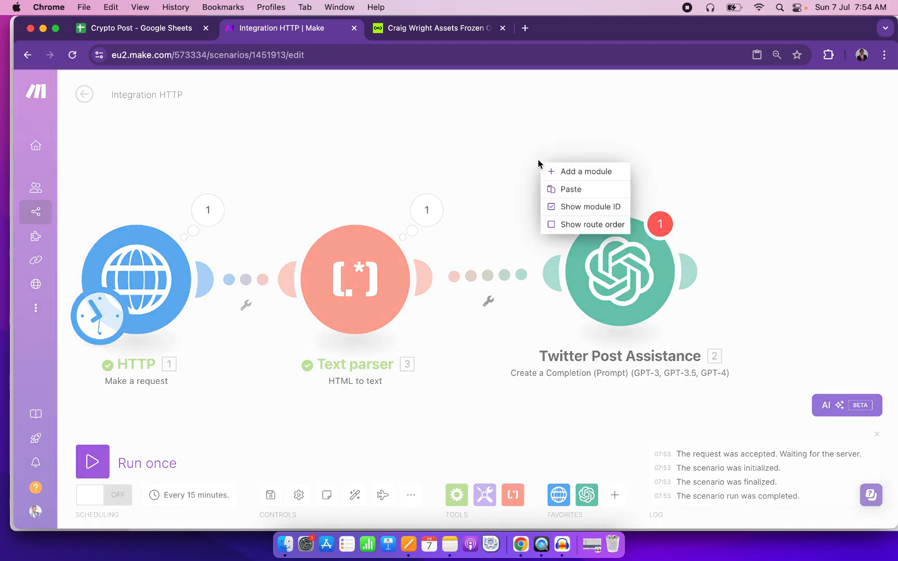
{"action": "left_click", "coordinate": [571, 173]}
{"action": "left_click", "coordinate": [553, 181]}
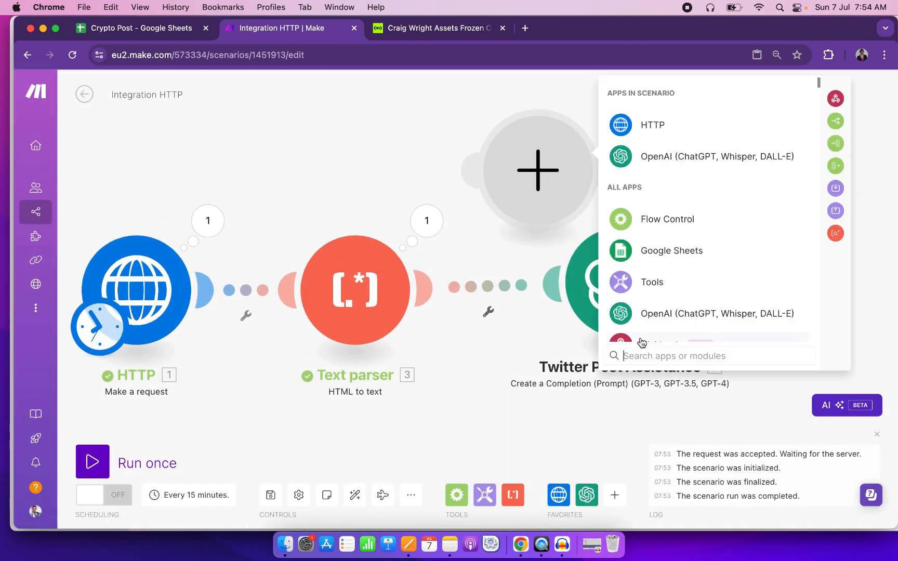
{"action": "type", "text": "Open"}
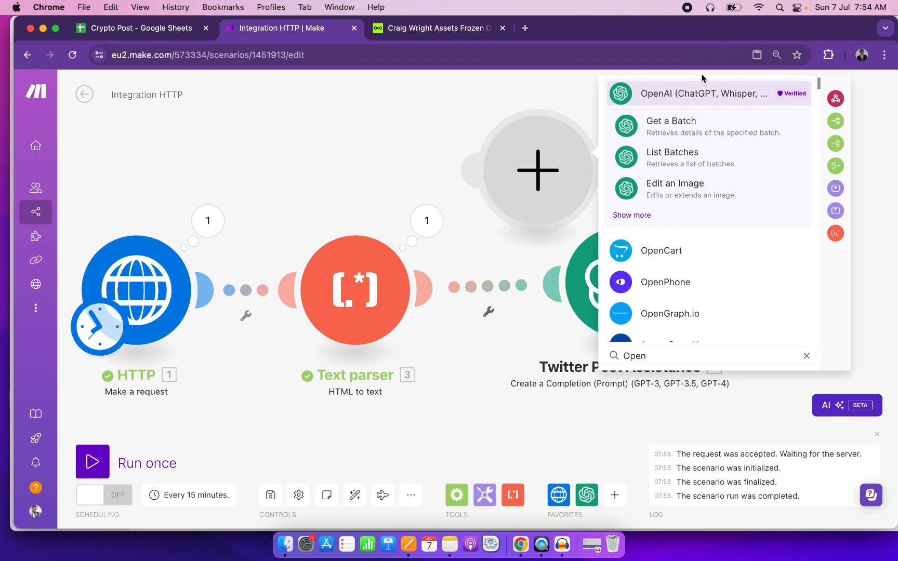
{"action": "left_click", "coordinate": [470, 122]}
{"action": "right_click", "coordinate": [519, 154]}
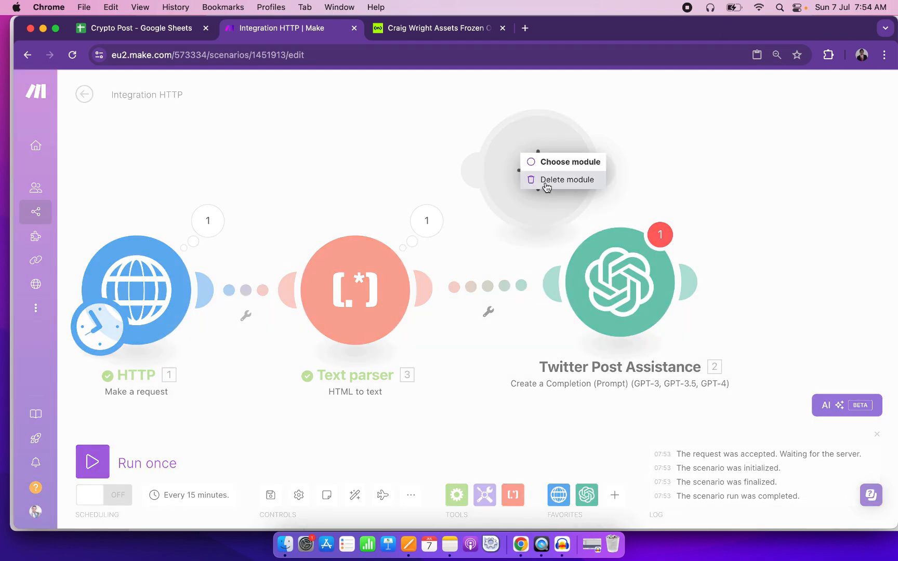
{"action": "left_click", "coordinate": [543, 179]}
Open the Twitter Post Assistance module's settings and view the form for creating an OpenAI connection, closing the form without saving.
{"action": "left_click", "coordinate": [615, 275]}
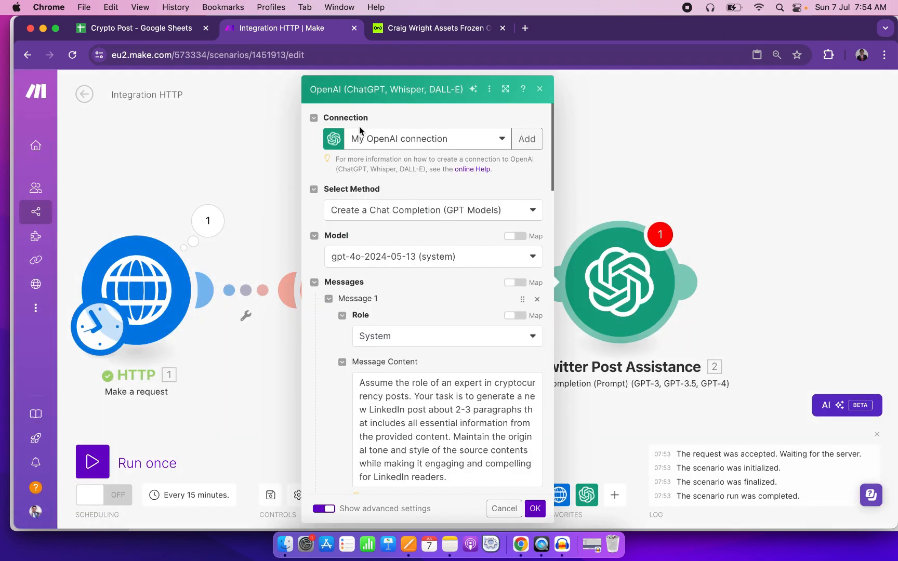
{"action": "left_click", "coordinate": [527, 139]}
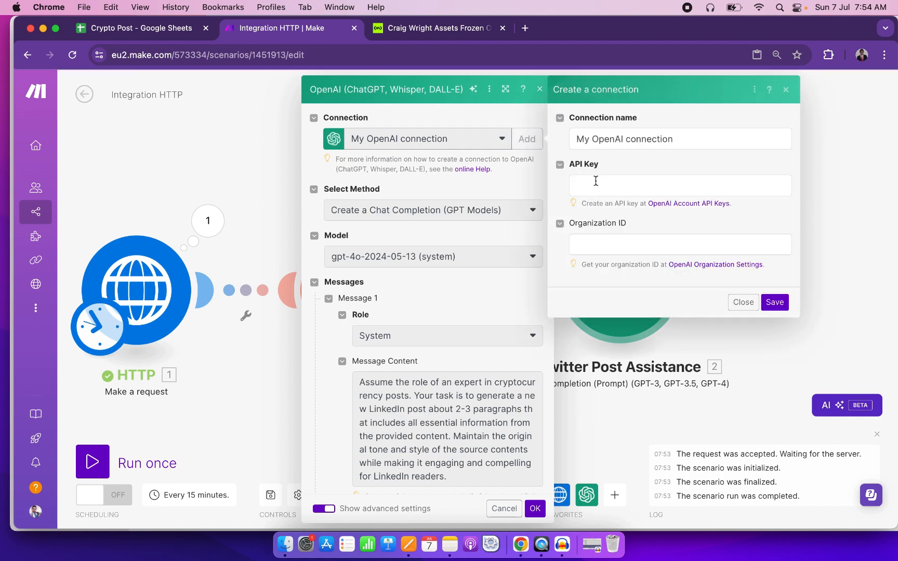
{"action": "left_click", "coordinate": [745, 304]}
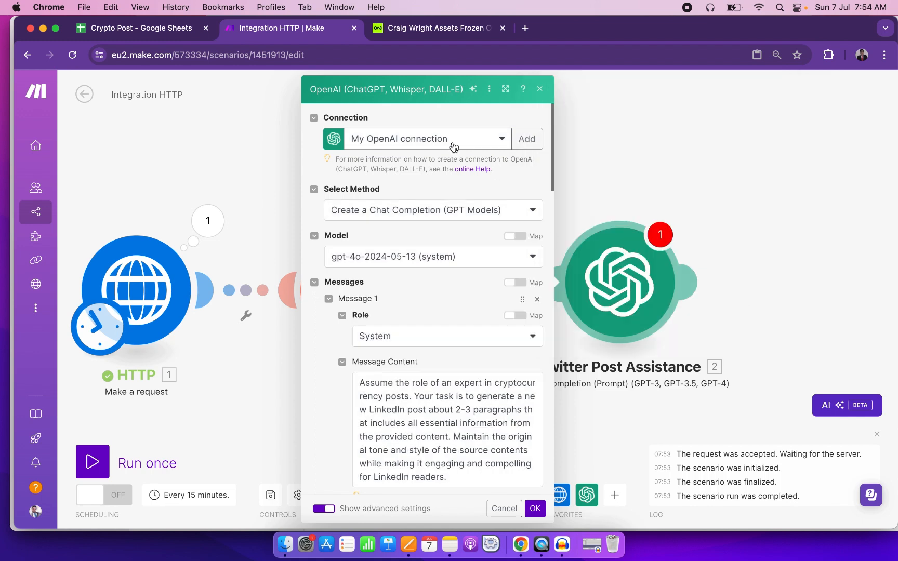
Select the Create a Chat Completion (GPT Models) method and the gpt-4o-2024-05-13 (system) model.
{"action": "left_click", "coordinate": [525, 213]}
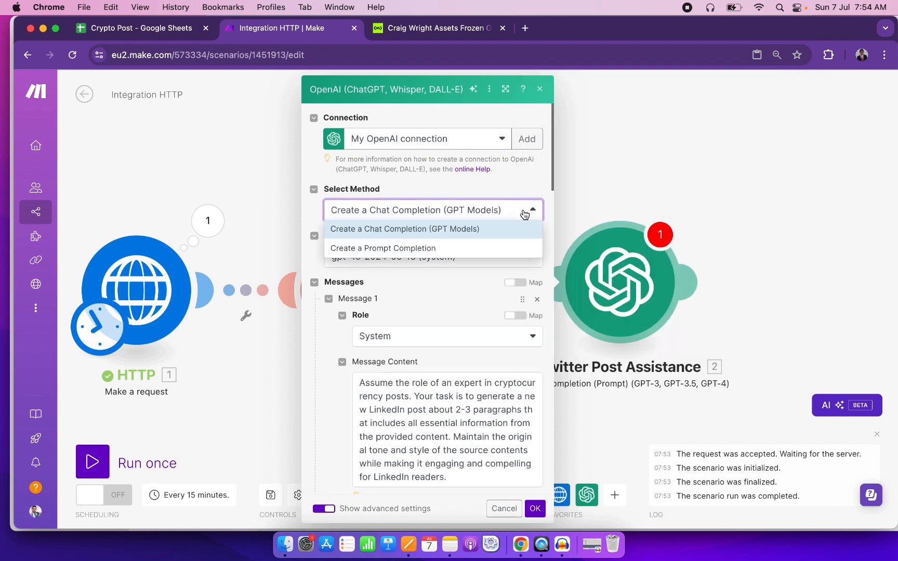
{"action": "left_click", "coordinate": [431, 230]}
{"action": "scroll", "coordinate": [405, 283], "scroll_direction": "down", "scroll_amount": 3}
{"action": "left_click", "coordinate": [498, 196]}
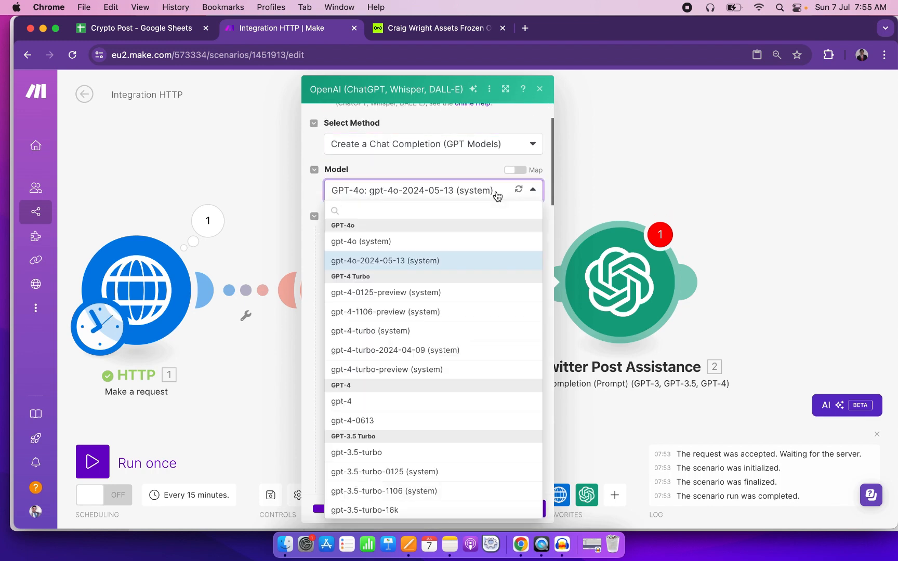
{"action": "left_click", "coordinate": [410, 261]}
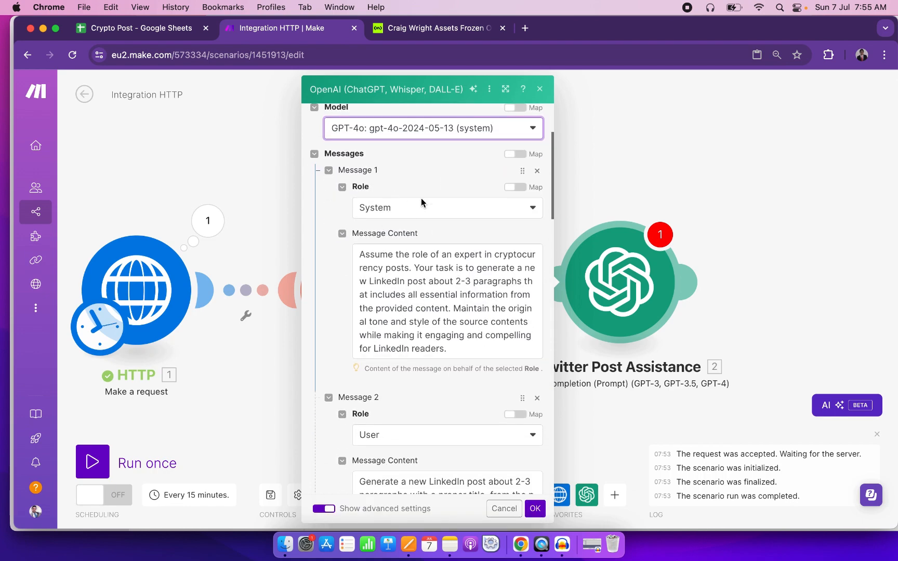
Clear the LinkedIn prompt from the System message and the prompt text from the User message, keeping only the 49.result mapping.
{"action": "triple_click", "coordinate": [413, 307]}
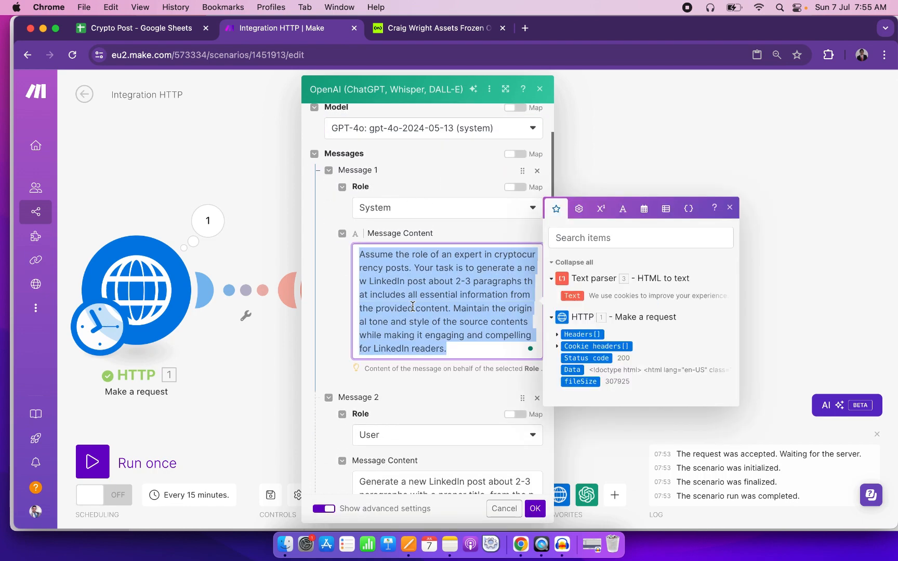
{"action": "key", "text": "BackSpace"}
{"action": "double_click", "coordinate": [424, 415]}
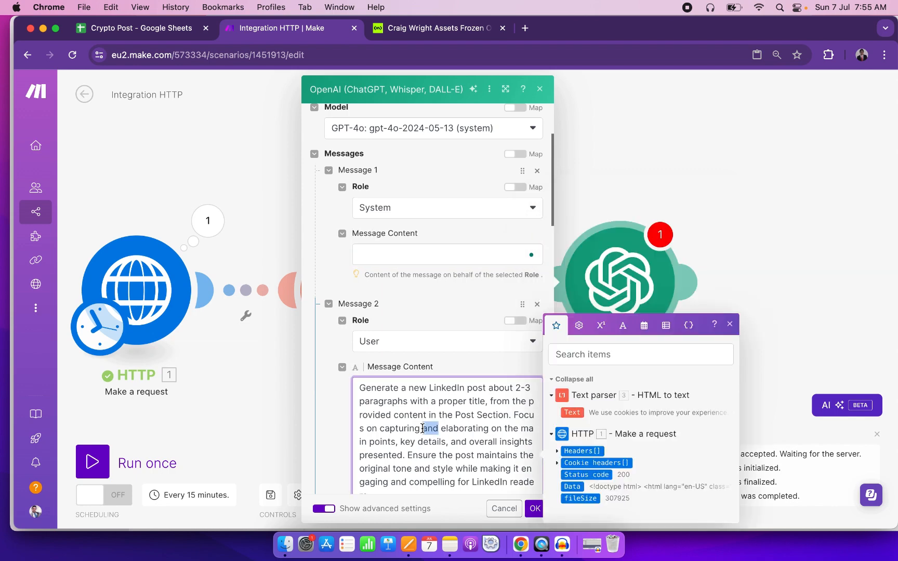
{"action": "triple_click", "coordinate": [423, 428]}
{"action": "key", "text": "BackSpace"}
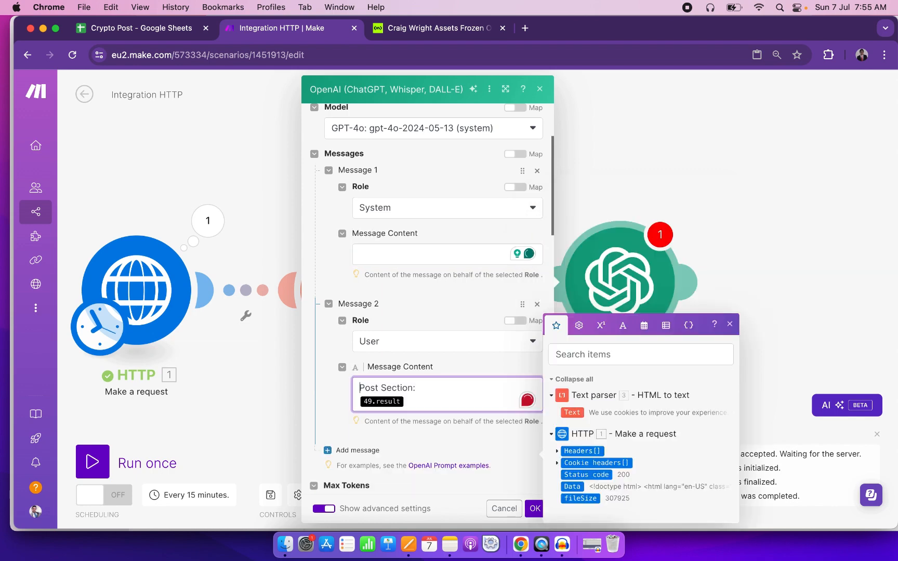
{"action": "triple_click", "coordinate": [397, 385]}
{"action": "key", "text": "BackSpace"}
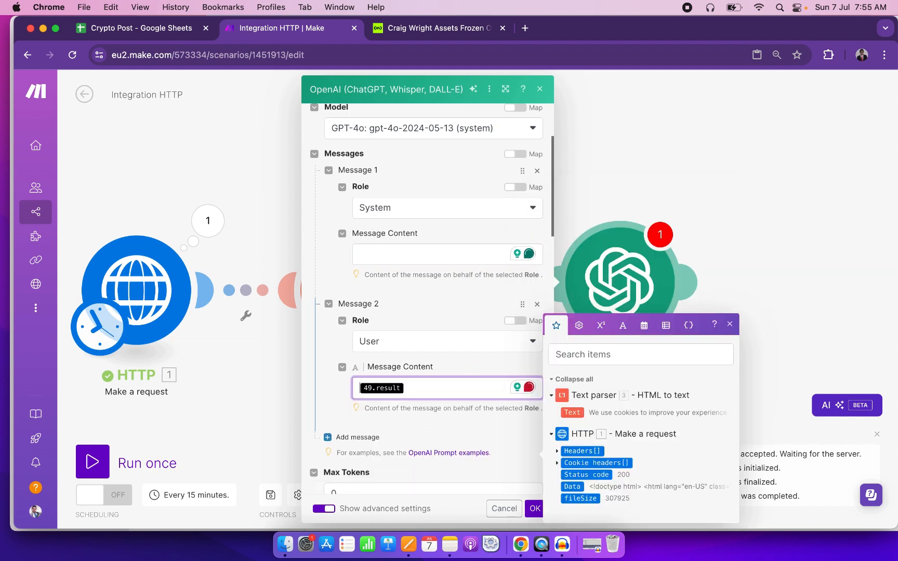
Copy the System Role prompt from the Notes app and paste it into Message 1's content in the Make scenario.
{"action": "left_click", "coordinate": [450, 541]}
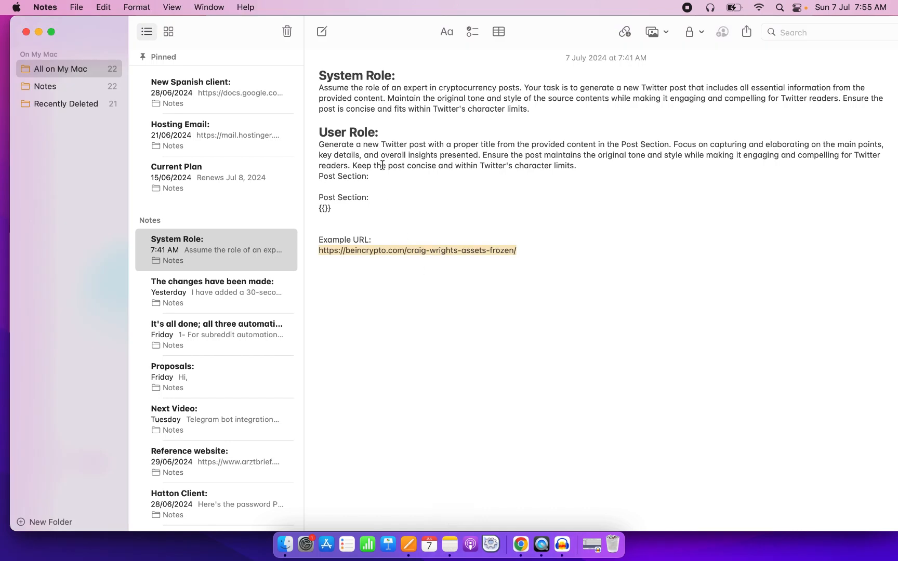
{"action": "left_click", "coordinate": [485, 122]}
{"action": "left_click_drag", "start_coordinate": [539, 113], "coordinate": [319, 82]}
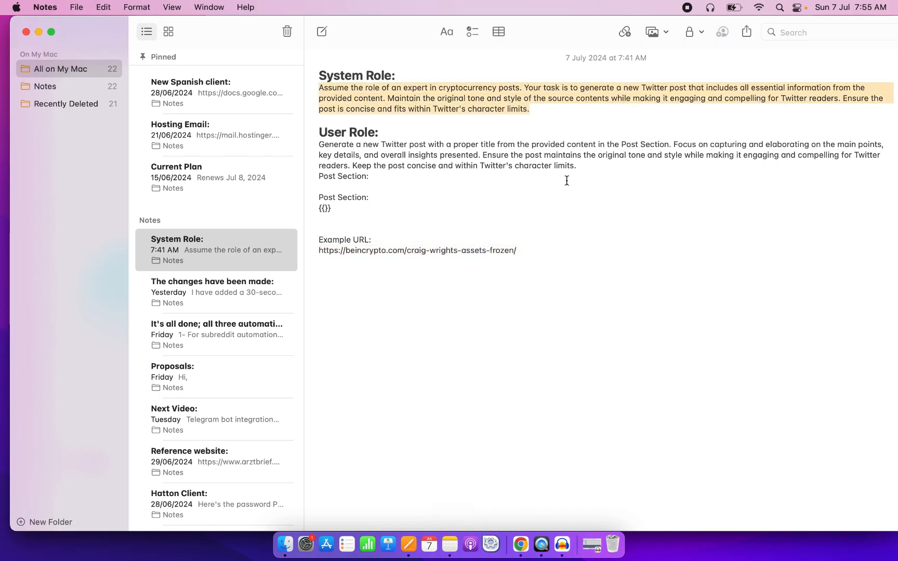
{"action": "left_click_drag", "start_coordinate": [577, 167], "coordinate": [313, 142]}
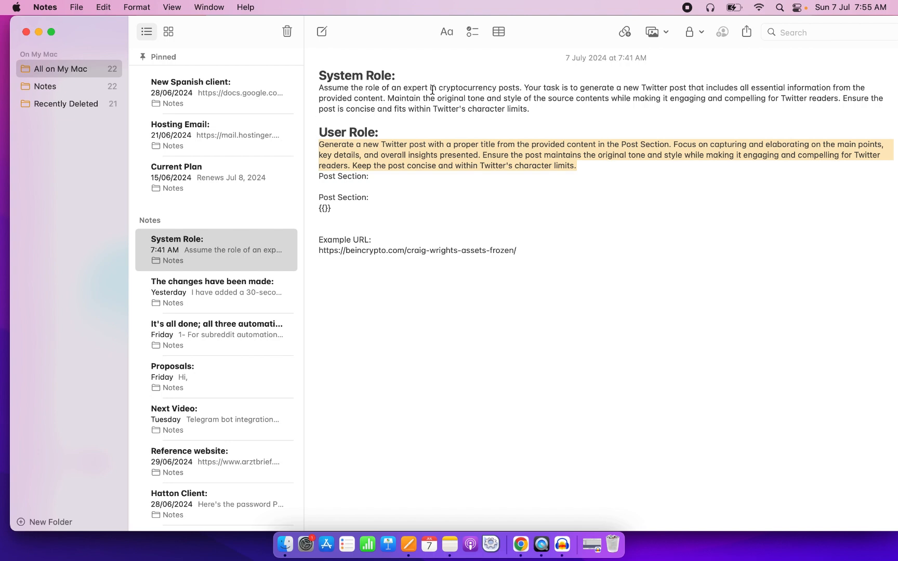
{"action": "double_click", "coordinate": [462, 90]}
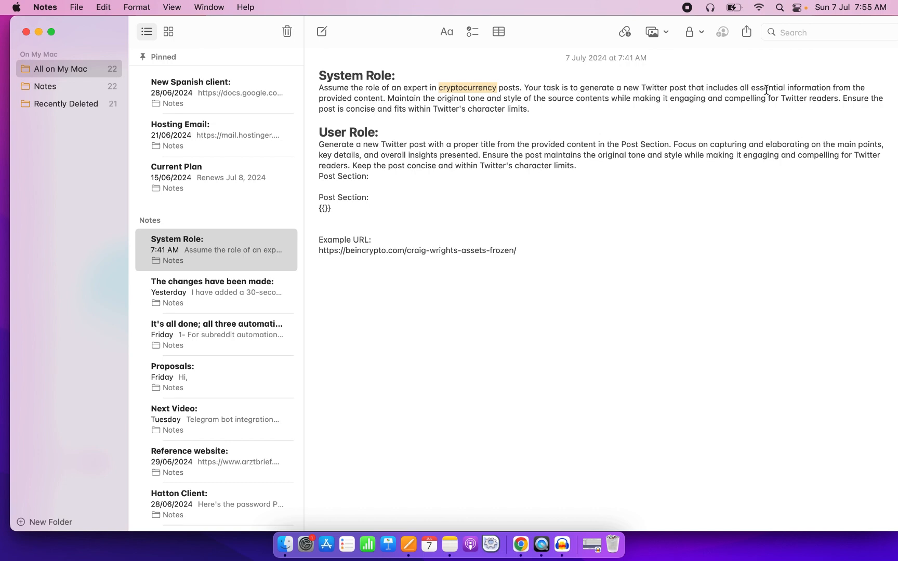
{"action": "triple_click", "coordinate": [518, 108]}
{"action": "key", "text": "super+c"}
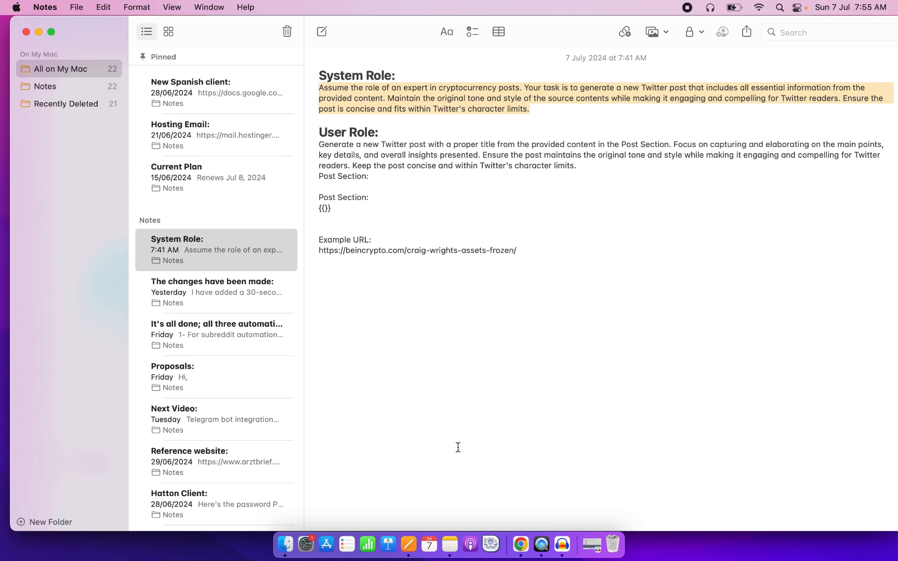
{"action": "left_click", "coordinate": [520, 544]}
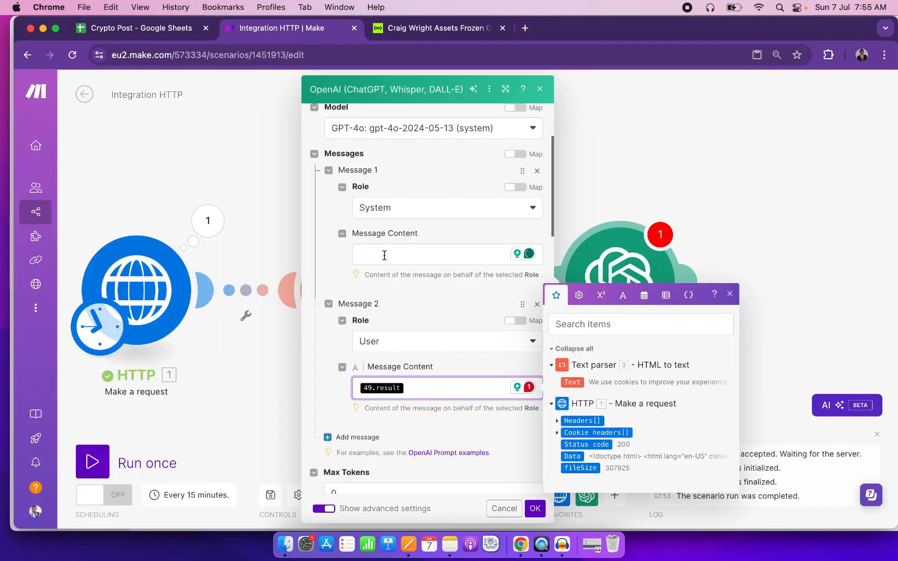
{"action": "left_click", "coordinate": [385, 255]}
{"action": "key", "text": "super+v"}
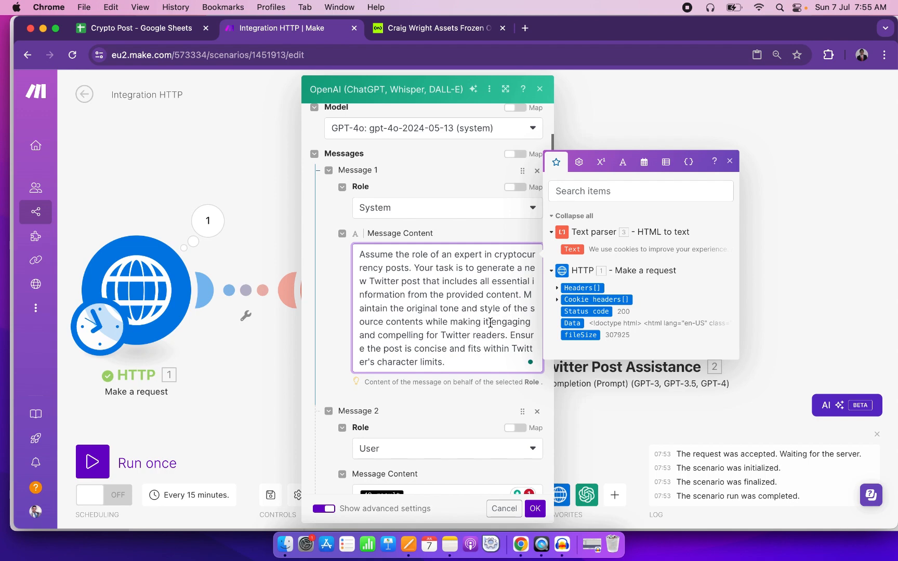
Remove the leftover 49.result mapping from Message 2's content.
{"action": "scroll", "coordinate": [450, 348], "scroll_direction": "down", "scroll_amount": 3}
{"action": "scroll", "coordinate": [450, 347], "scroll_direction": "down", "scroll_amount": 3}
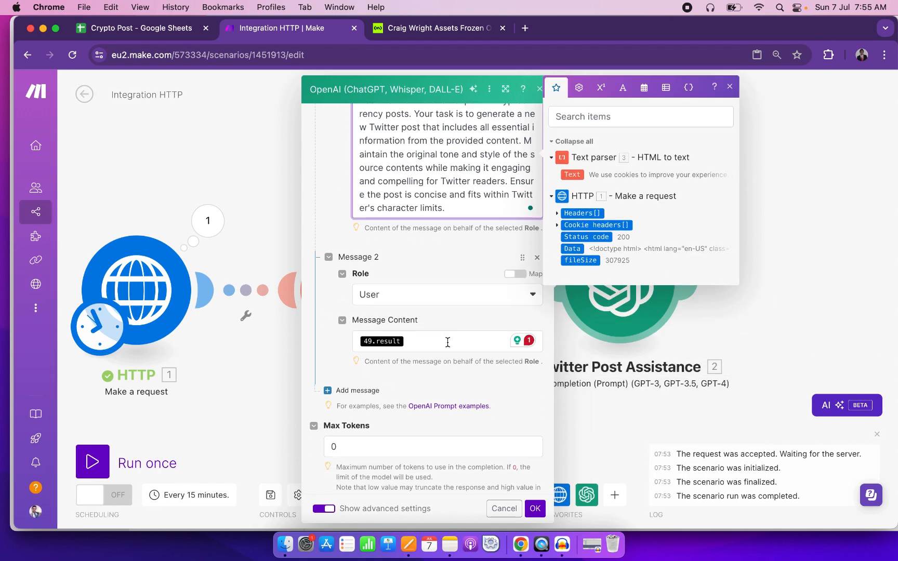
{"action": "left_click", "coordinate": [416, 344]}
{"action": "key", "text": "BackSpace"}
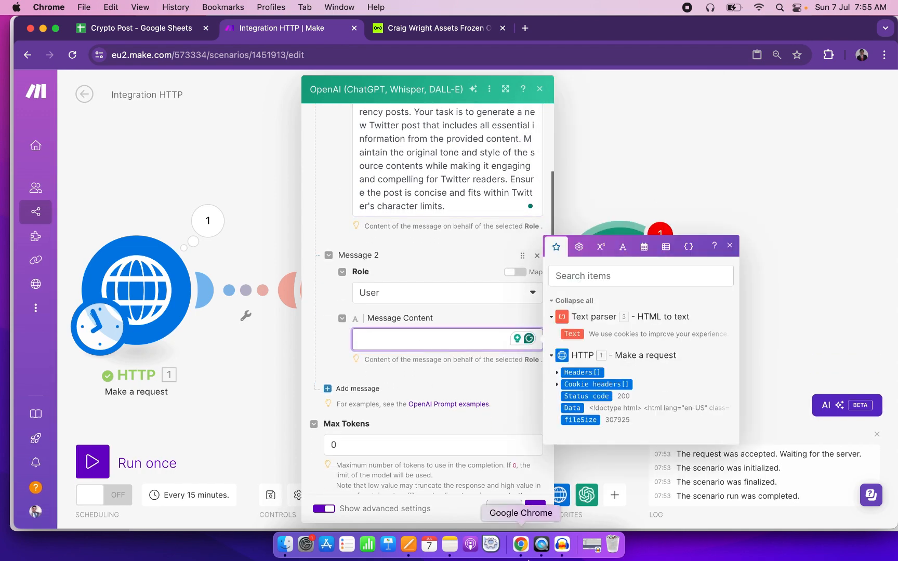
Copy the User Role prompt including its "Post Section:" line from Notes and paste it into Message 2's content in Make.
{"action": "left_click", "coordinate": [460, 543]}
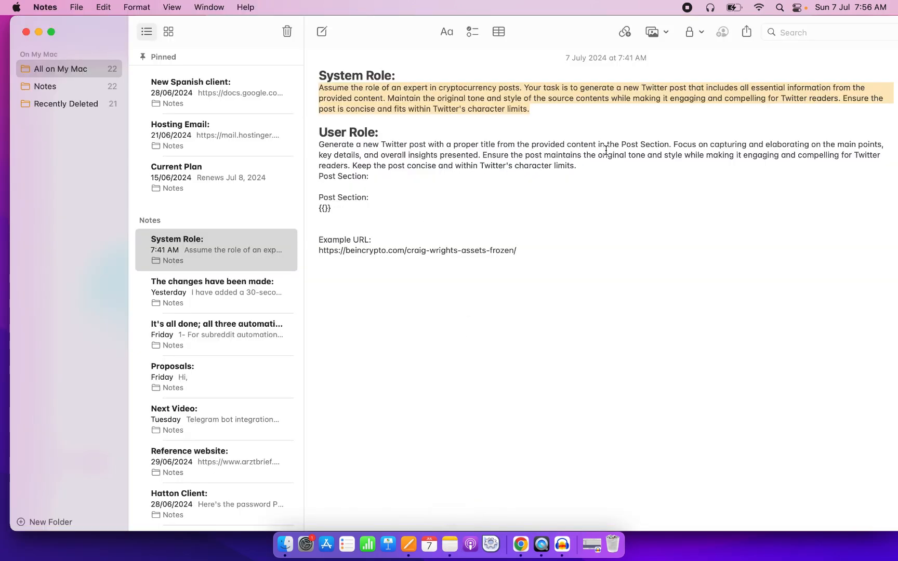
{"action": "double_click", "coordinate": [643, 146]}
{"action": "triple_click", "coordinate": [346, 198]}
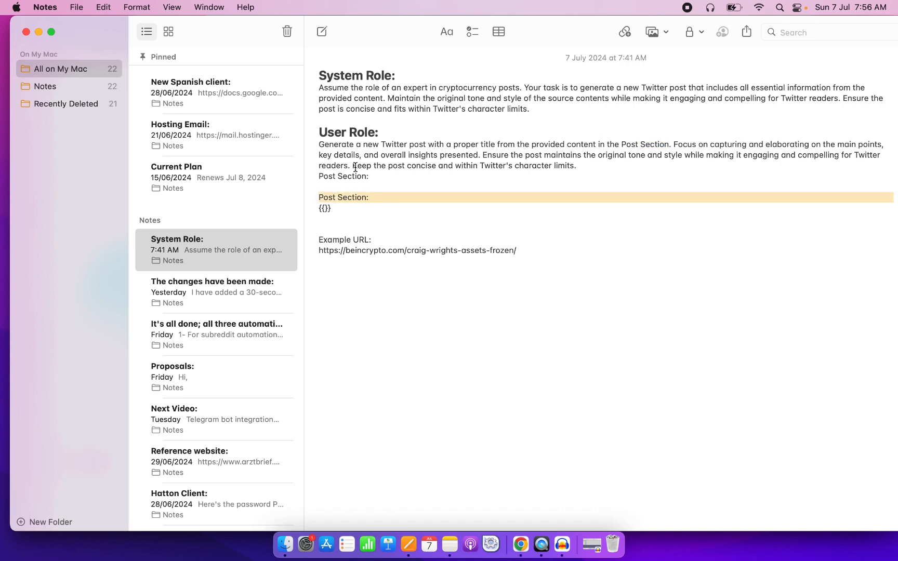
{"action": "left_click_drag", "start_coordinate": [425, 158], "coordinate": [584, 171]}
{"action": "left_click_drag", "start_coordinate": [582, 169], "coordinate": [311, 153]}
{"action": "left_click_drag", "start_coordinate": [381, 182], "coordinate": [315, 145]}
{"action": "key", "text": "super+c"}
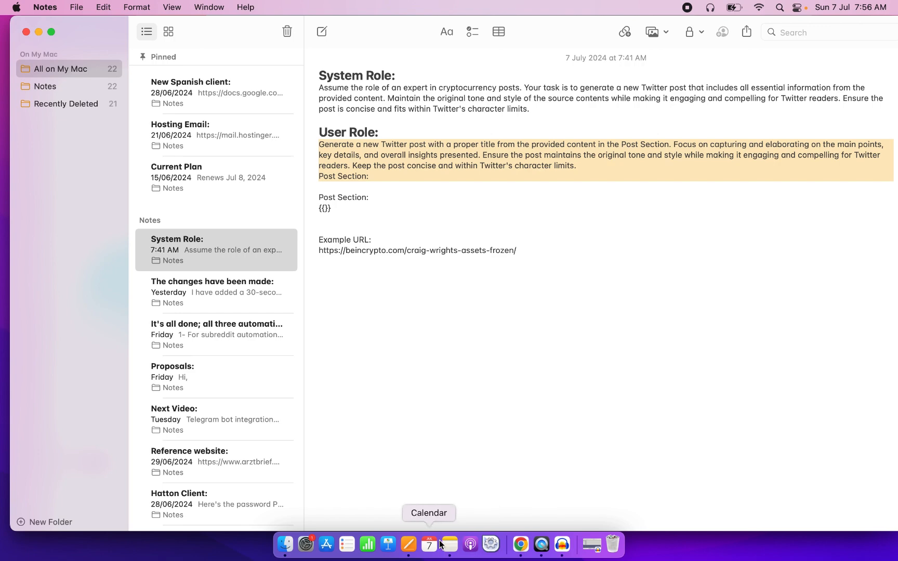
{"action": "left_click", "coordinate": [520, 544]}
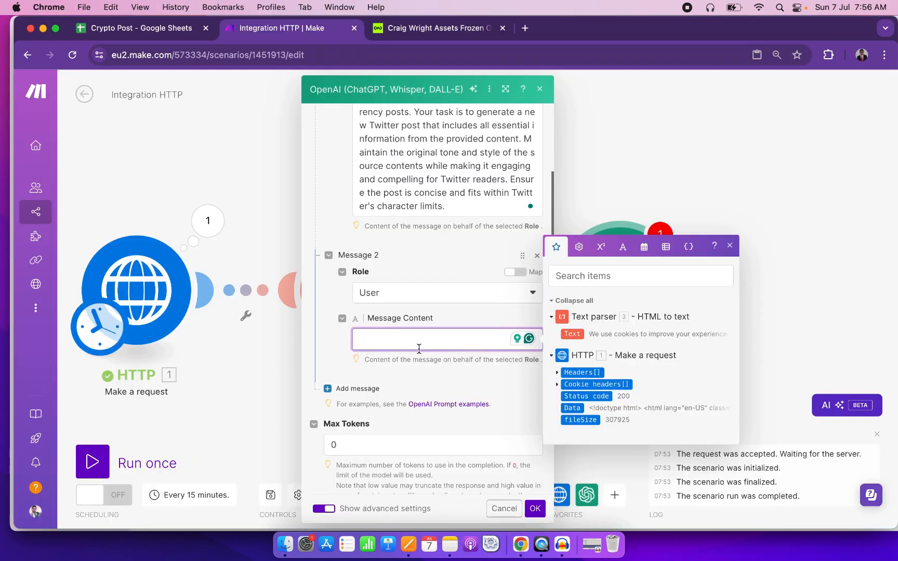
{"action": "key", "text": "super+v"}
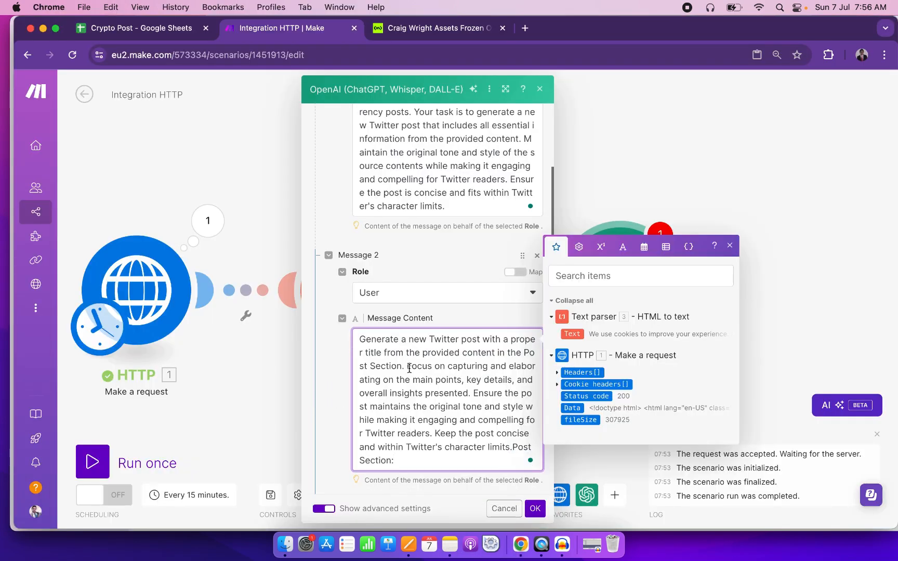
Put "Post Section:" on its own line in the User message and map the Text parser's Text output after it.
{"action": "left_click", "coordinate": [514, 443]}
{"action": "key", "text": "Return"}
{"action": "left_click", "coordinate": [437, 455]}
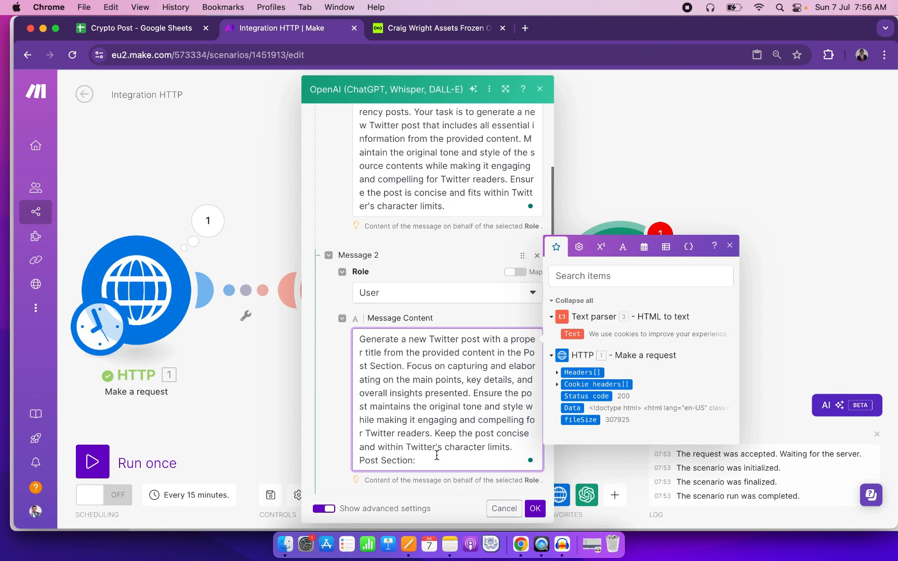
{"action": "left_click", "coordinate": [573, 334]}
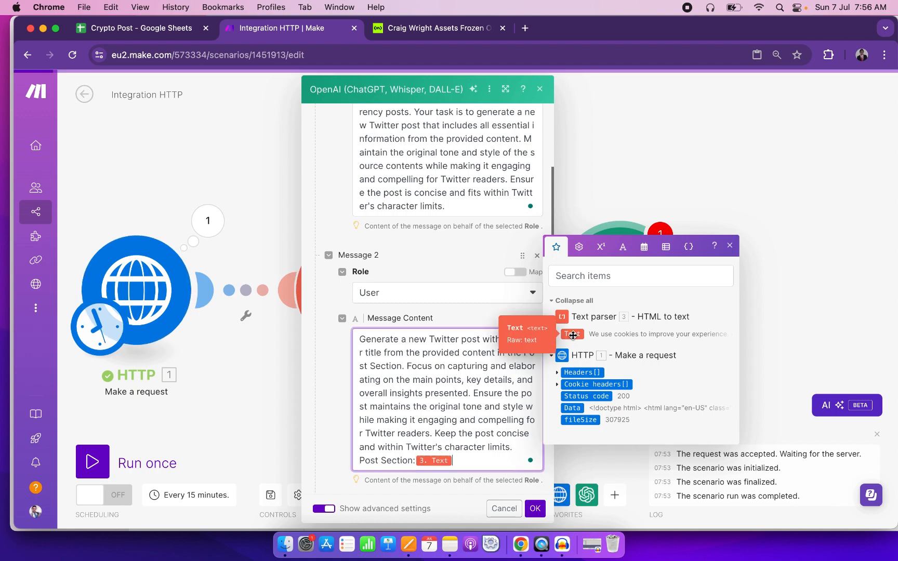
Move the mapped Text output onto its own line below "Post Section:" in Message 2 and save the OpenAI module's settings.
{"action": "left_click", "coordinate": [416, 460]}
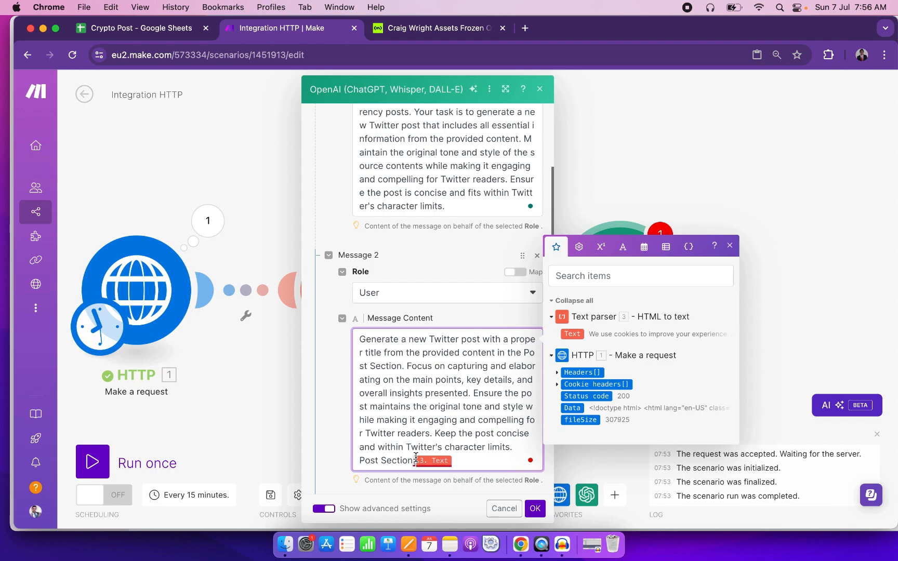
{"action": "key", "text": "Return"}
{"action": "scroll", "coordinate": [434, 443], "scroll_direction": "down", "scroll_amount": 10}
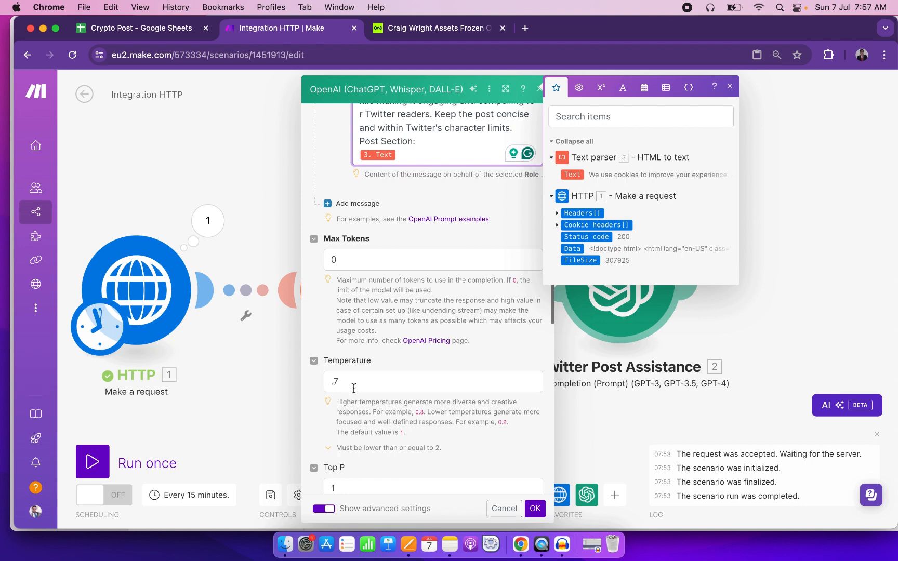
{"action": "left_click", "coordinate": [354, 388]}
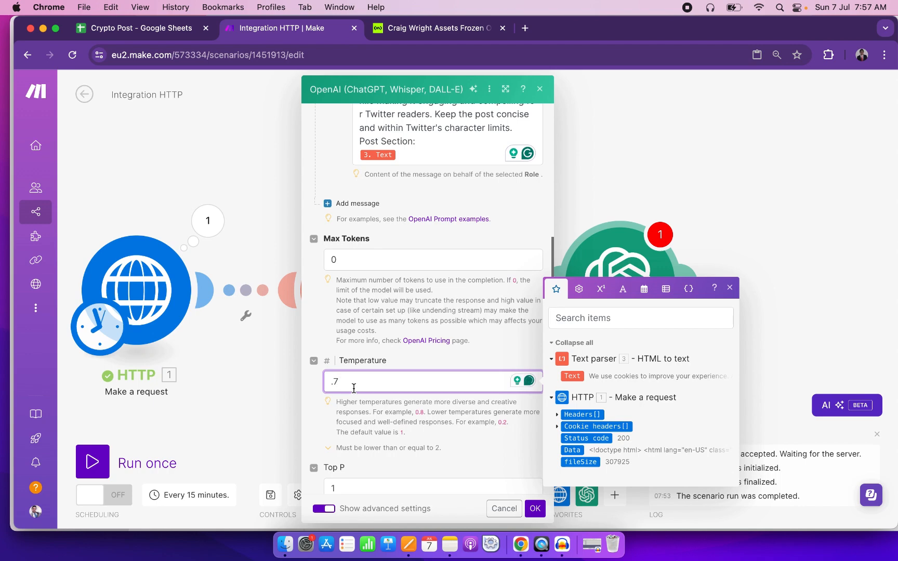
{"action": "scroll", "coordinate": [473, 436], "scroll_direction": "down", "scroll_amount": 5}
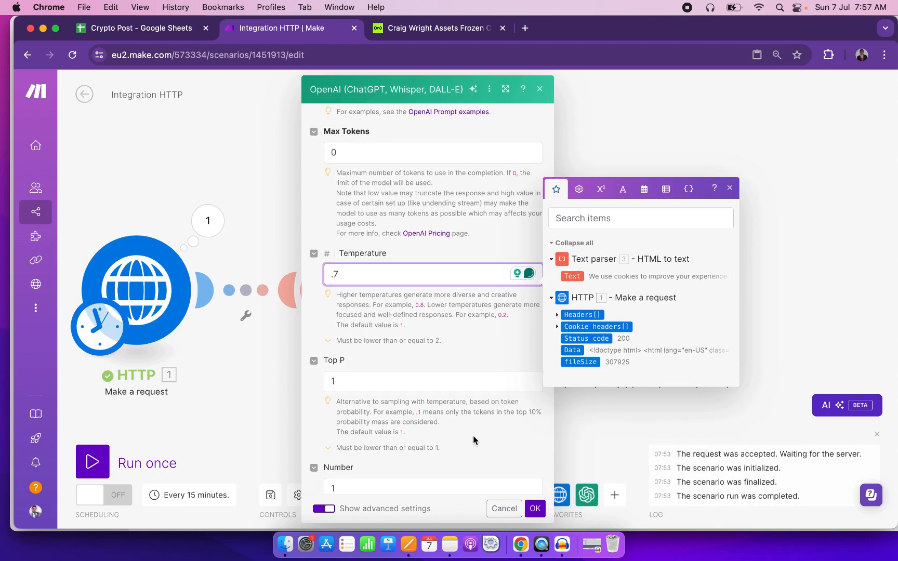
{"action": "scroll", "coordinate": [473, 435], "scroll_direction": "down", "scroll_amount": 5}
{"action": "scroll", "coordinate": [468, 284], "scroll_direction": "up", "scroll_amount": 10}
{"action": "scroll", "coordinate": [468, 284], "scroll_direction": "up", "scroll_amount": 10}
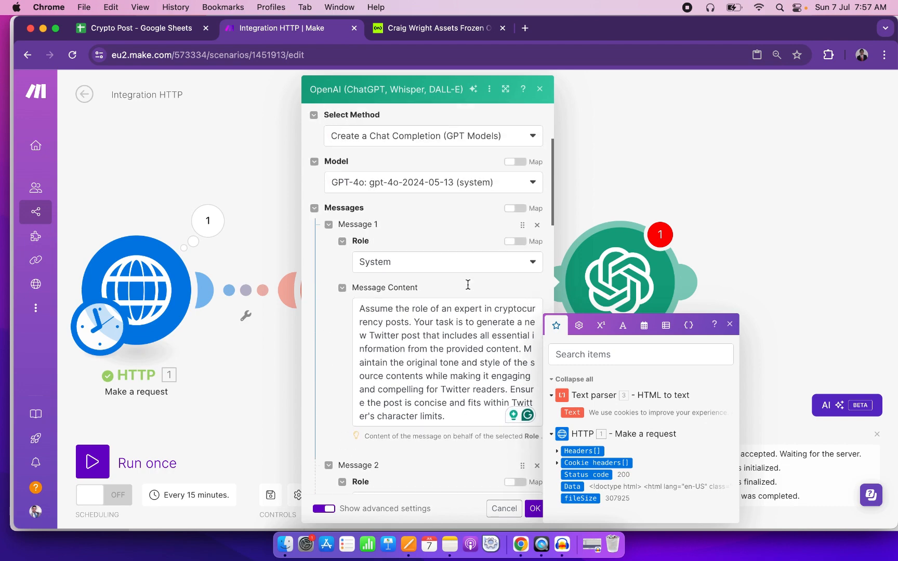
{"action": "left_click", "coordinate": [535, 508]}
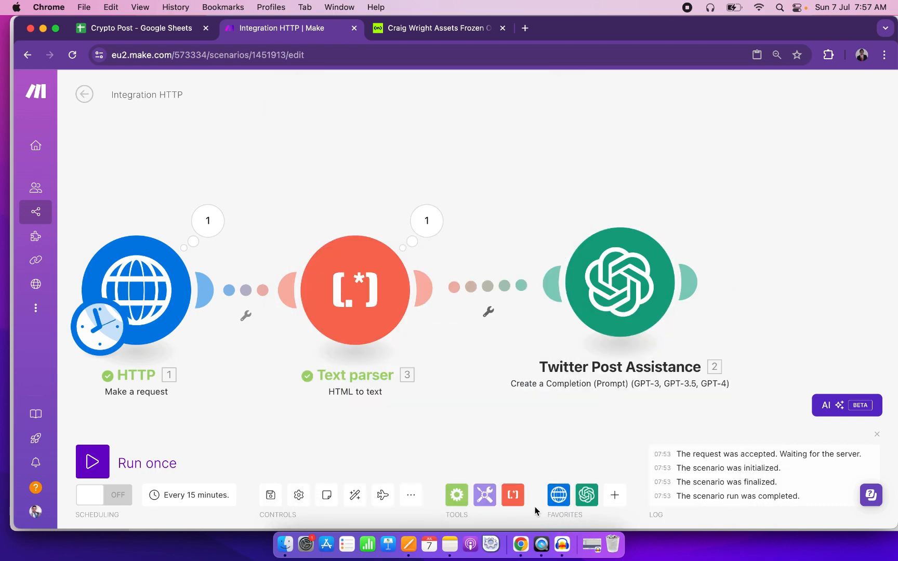
Run the scenario once and examine the post text in the Twitter Post Assistance module's output bundle.
{"action": "left_click_drag", "start_coordinate": [695, 204], "coordinate": [561, 181]}
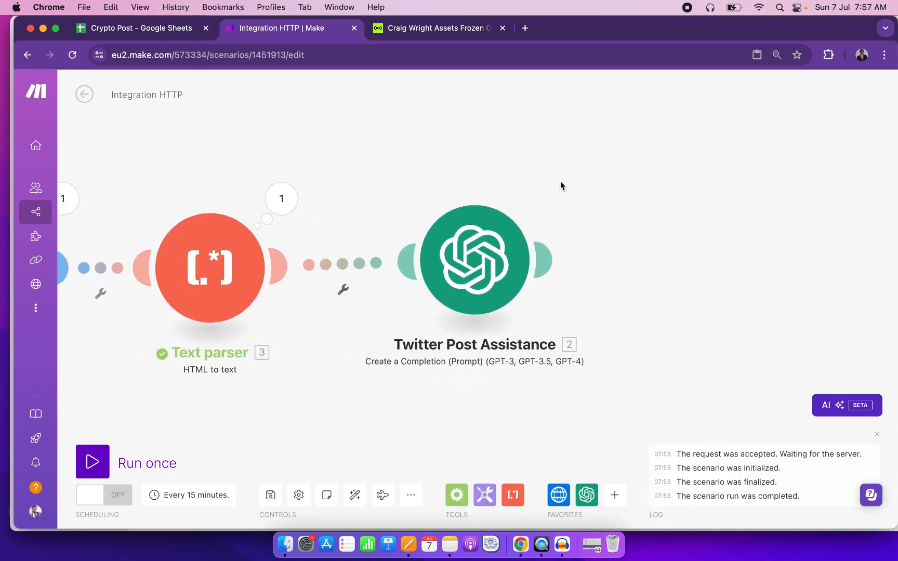
{"action": "left_click_drag", "start_coordinate": [504, 174], "coordinate": [616, 166]}
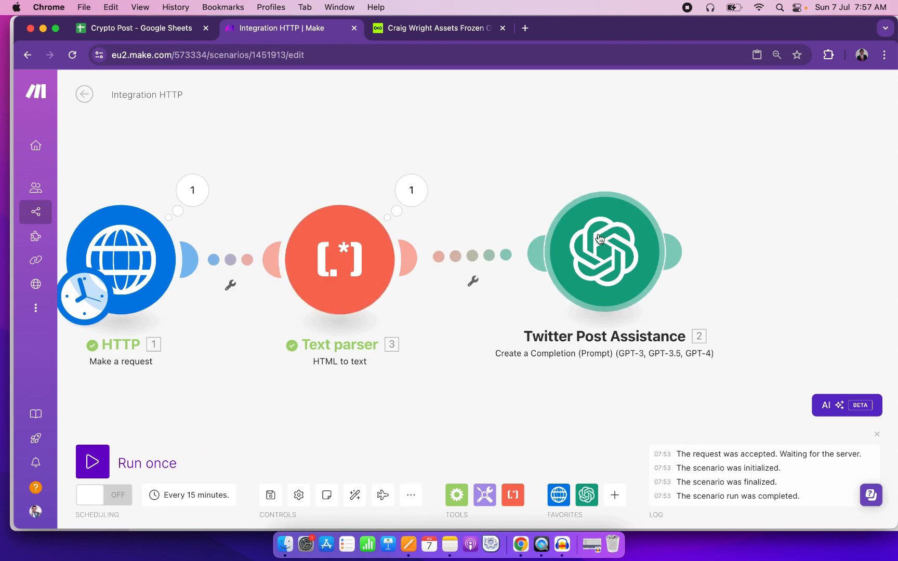
{"action": "left_click", "coordinate": [91, 464]}
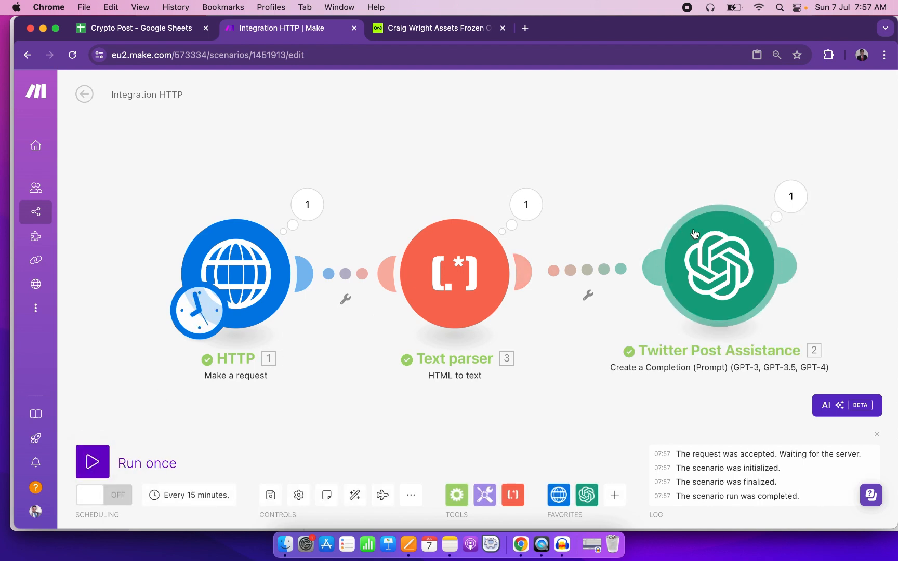
{"action": "left_click", "coordinate": [795, 202]}
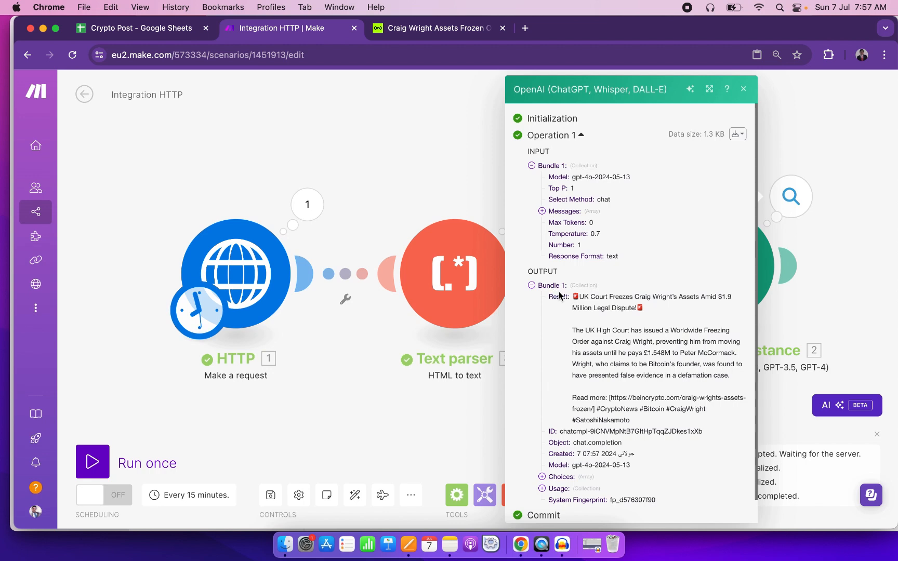
{"action": "left_click_drag", "start_coordinate": [577, 296], "coordinate": [655, 314]}
{"action": "left_click_drag", "start_coordinate": [573, 329], "coordinate": [641, 421]}
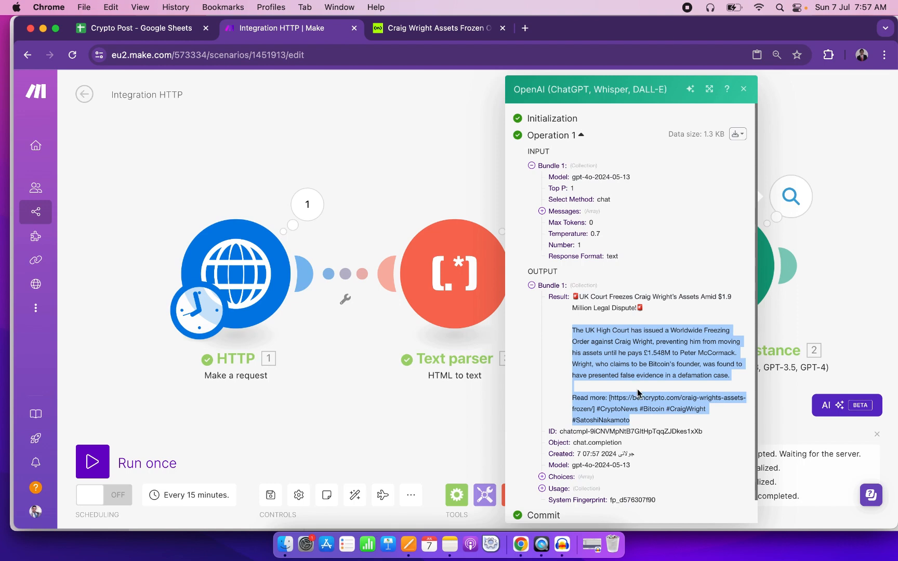
{"action": "left_click", "coordinate": [766, 181]}
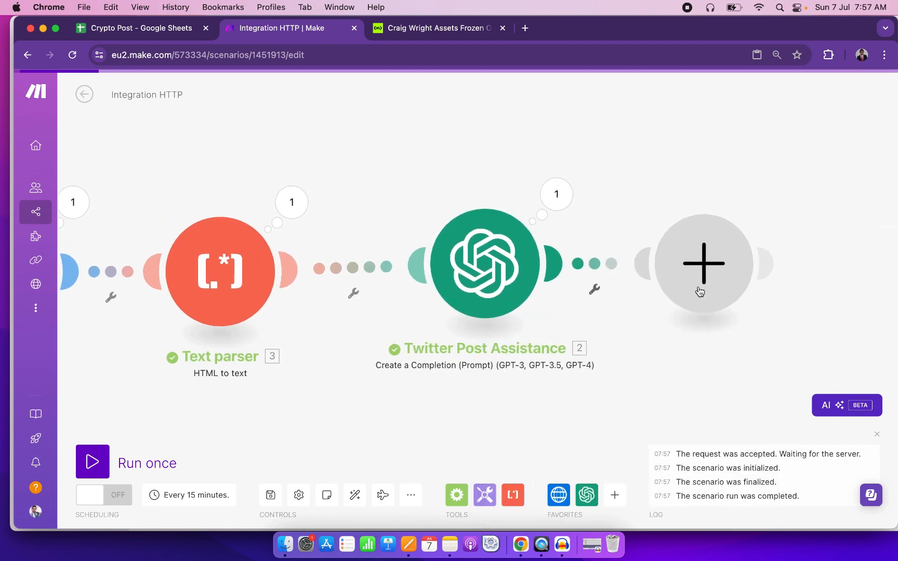
Add a Google Sheets "Add a Row" module after the Twitter Post Assistance module.
{"action": "left_click", "coordinate": [698, 279]}
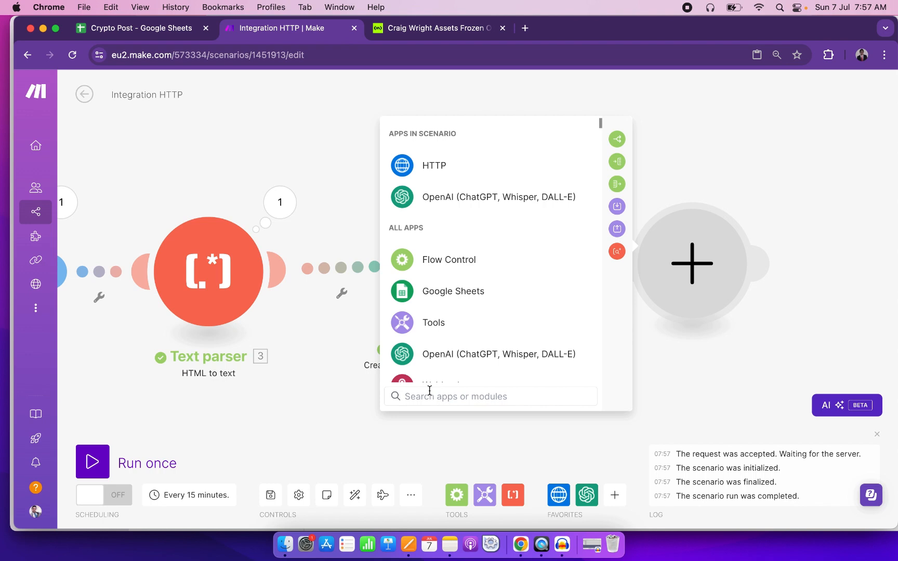
{"action": "type", "text": "google s"}
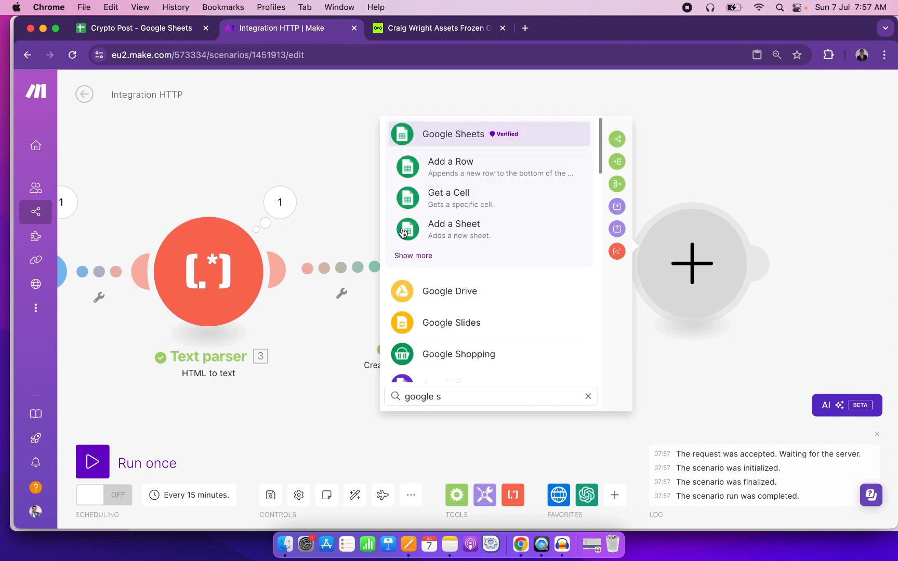
{"action": "left_click", "coordinate": [469, 135]}
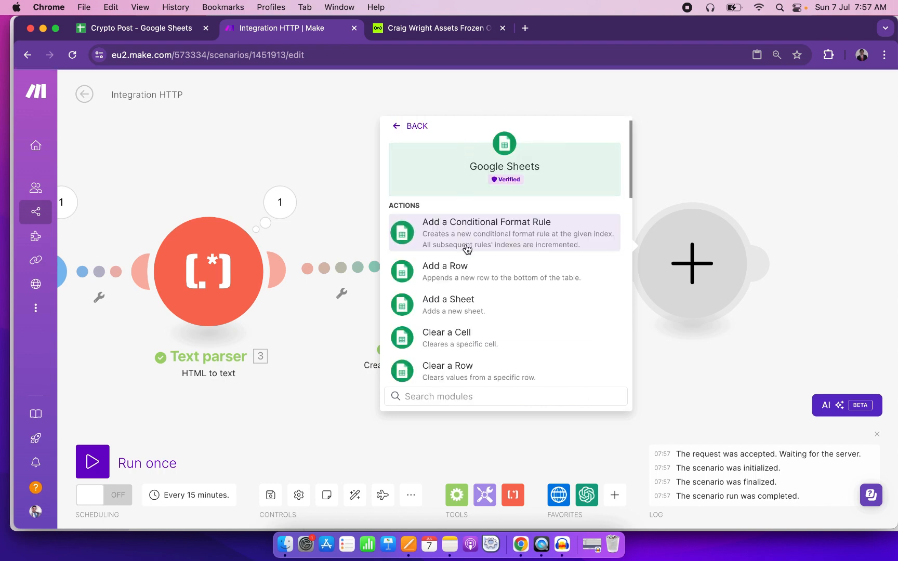
{"action": "left_click", "coordinate": [457, 277]}
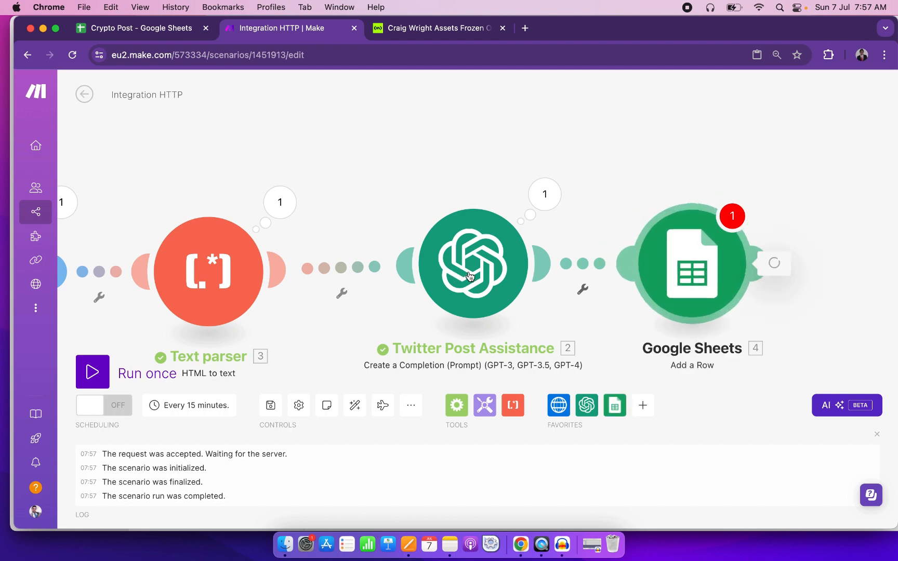
Choose the highlighted Google connection and select Crypto Post as the spreadsheet, checking it against the open Crypto Post sheet.
{"action": "left_click", "coordinate": [538, 161]}
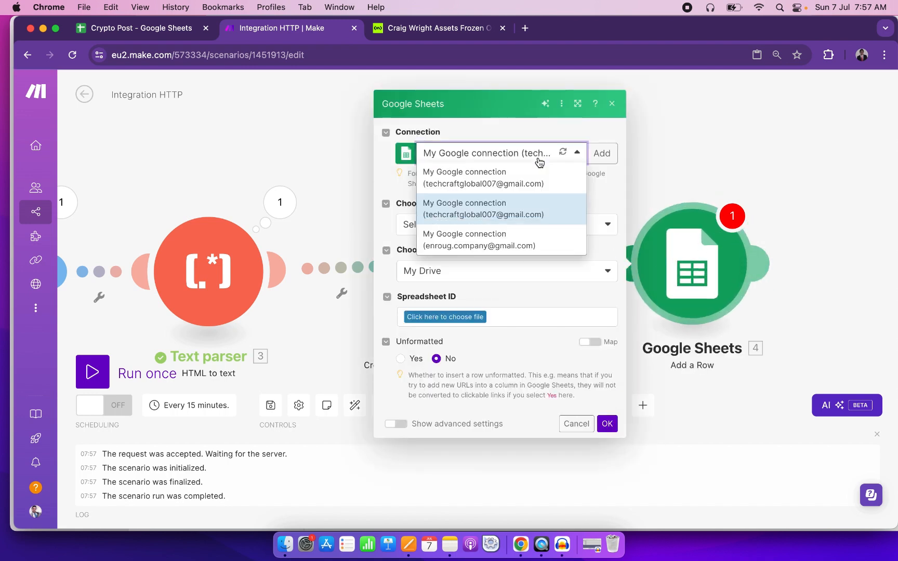
{"action": "left_click", "coordinate": [507, 208]}
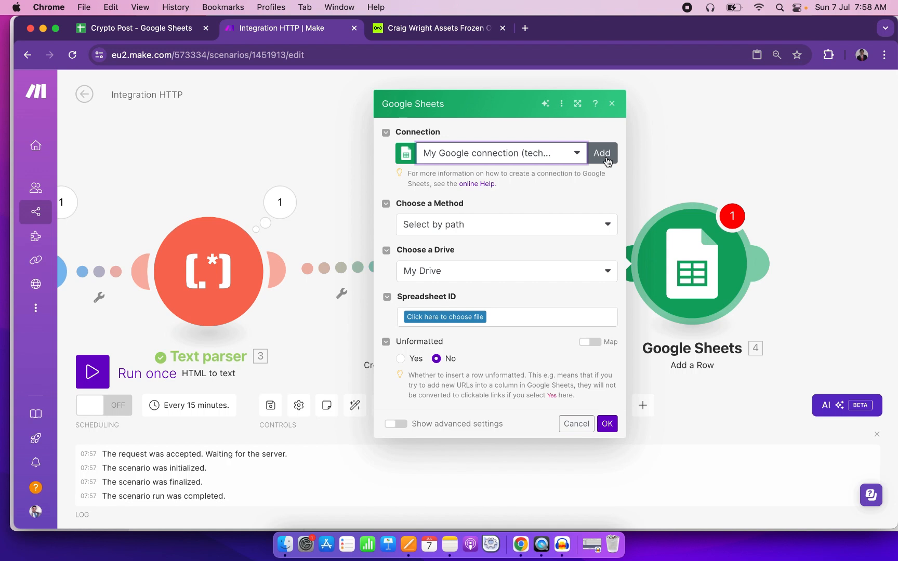
{"action": "left_click", "coordinate": [447, 317]}
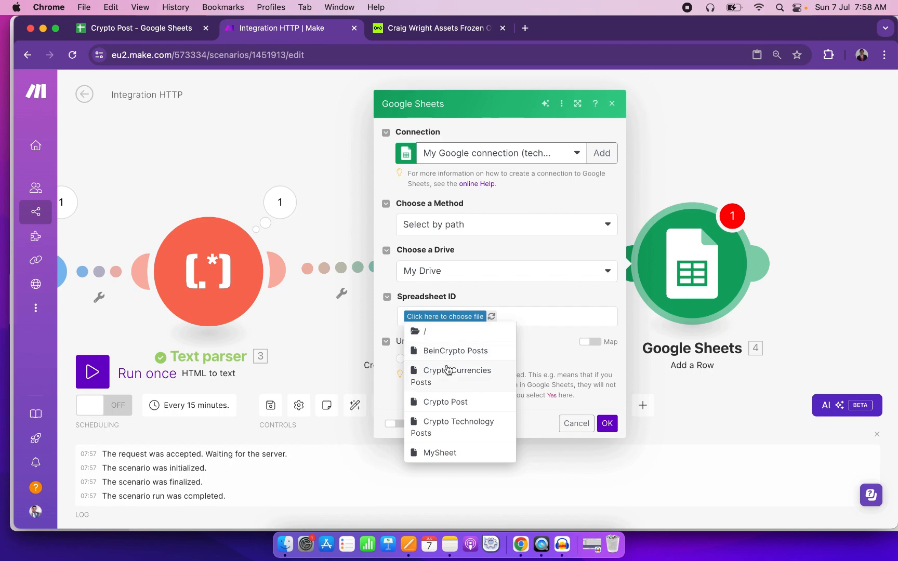
{"action": "left_click", "coordinate": [452, 407]}
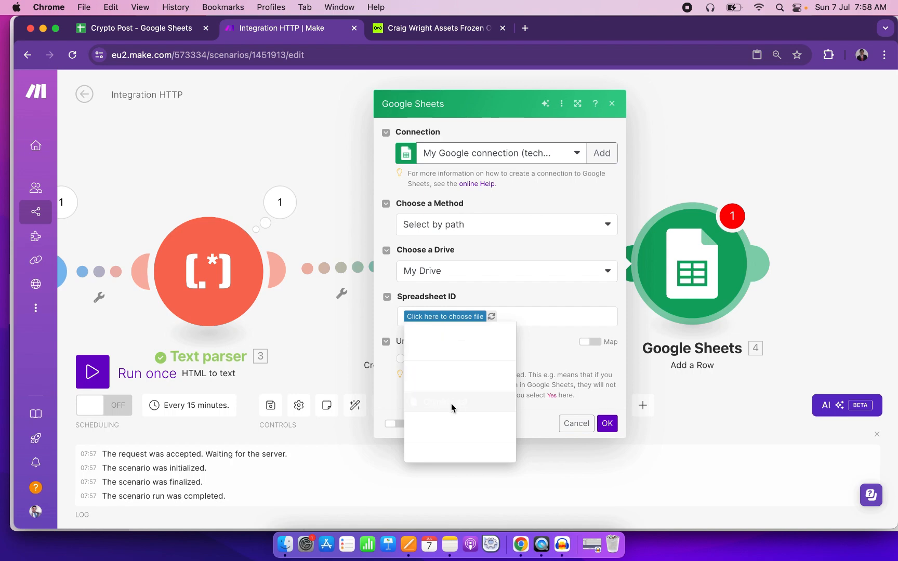
{"action": "left_click", "coordinate": [140, 31]}
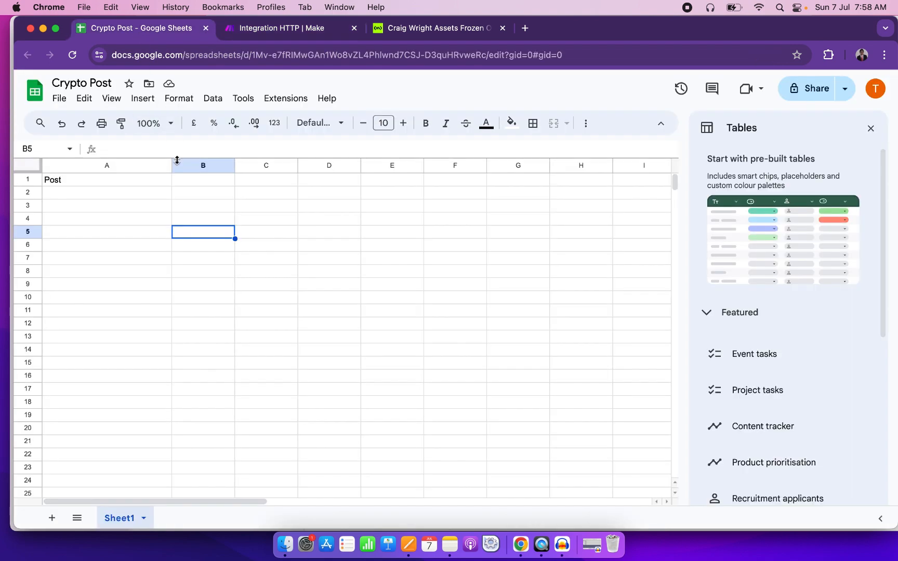
{"action": "left_click", "coordinate": [260, 32]}
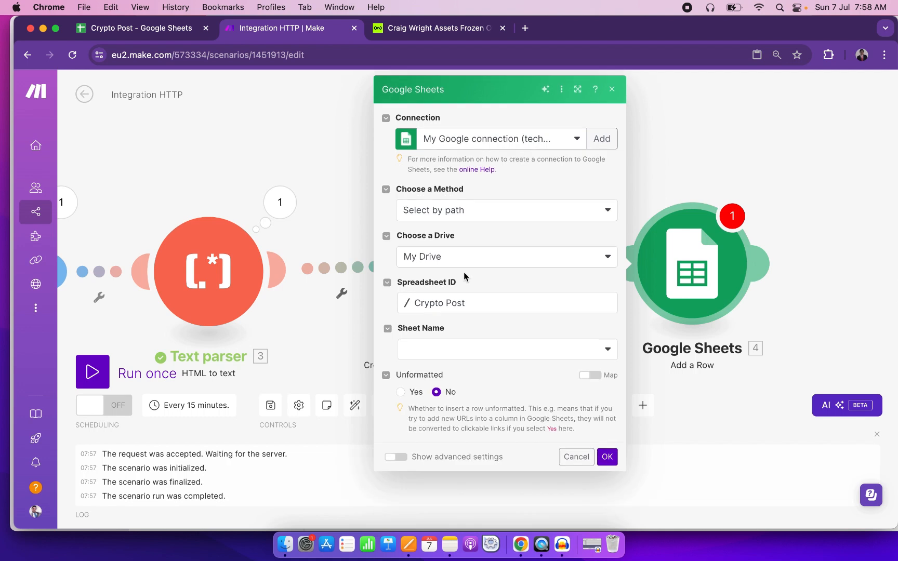
Set the Sheet Name to Sheet1 and compare it with the sheet name in the Crypto Post spreadsheet.
{"action": "left_click", "coordinate": [510, 355]}
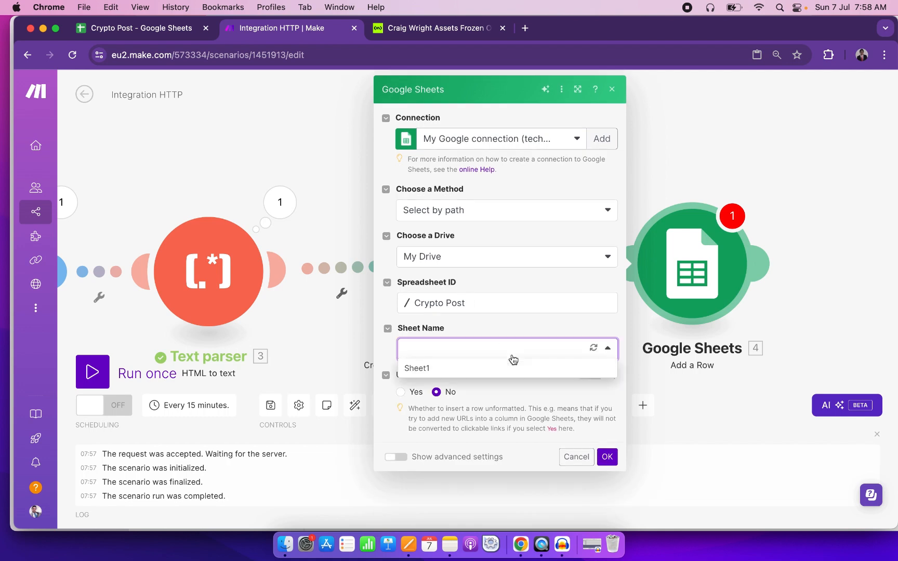
{"action": "left_click", "coordinate": [444, 369]}
{"action": "left_click", "coordinate": [145, 31]}
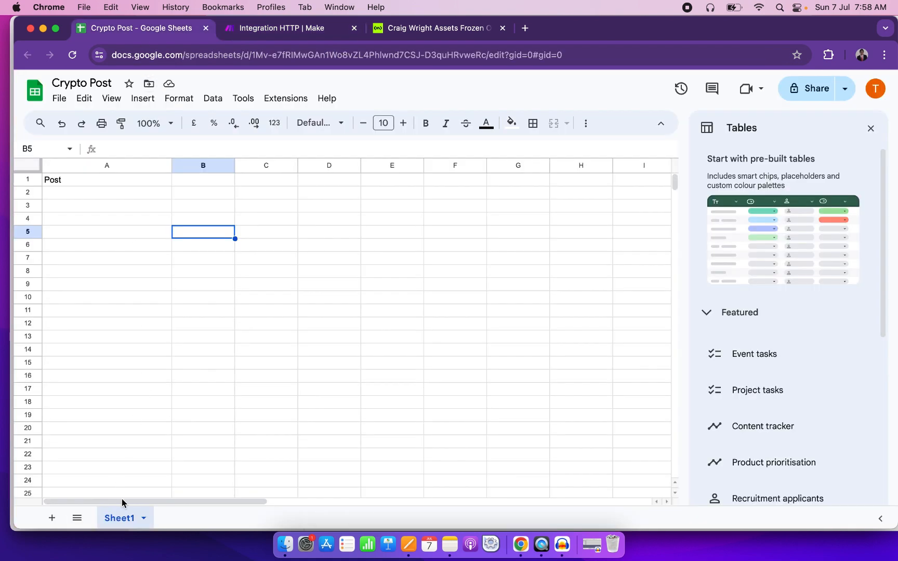
{"action": "left_click", "coordinate": [299, 29]}
Map the Twitter Post Assistance module's Result to the Post (A) column and save the Google Sheets module.
{"action": "scroll", "coordinate": [491, 305], "scroll_direction": "down", "scroll_amount": 4}
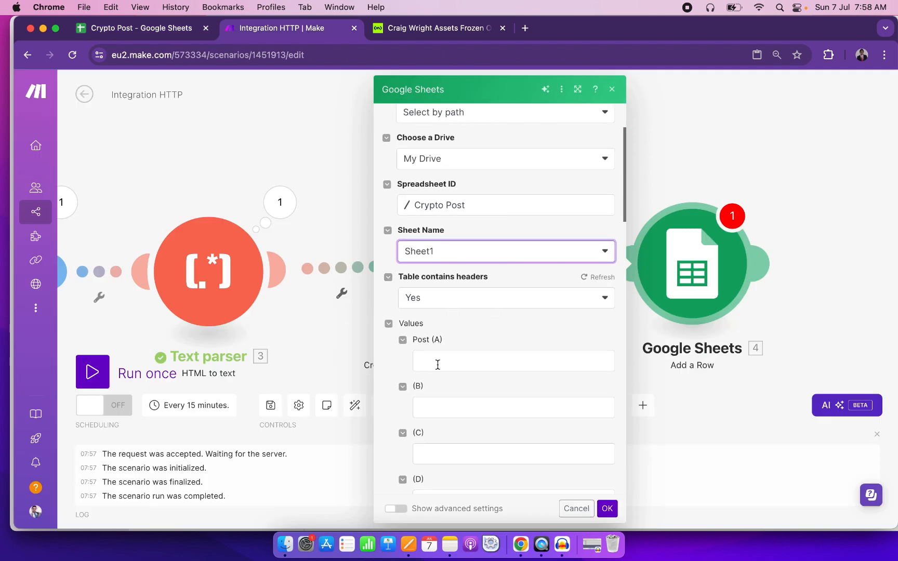
{"action": "left_click", "coordinate": [438, 365]}
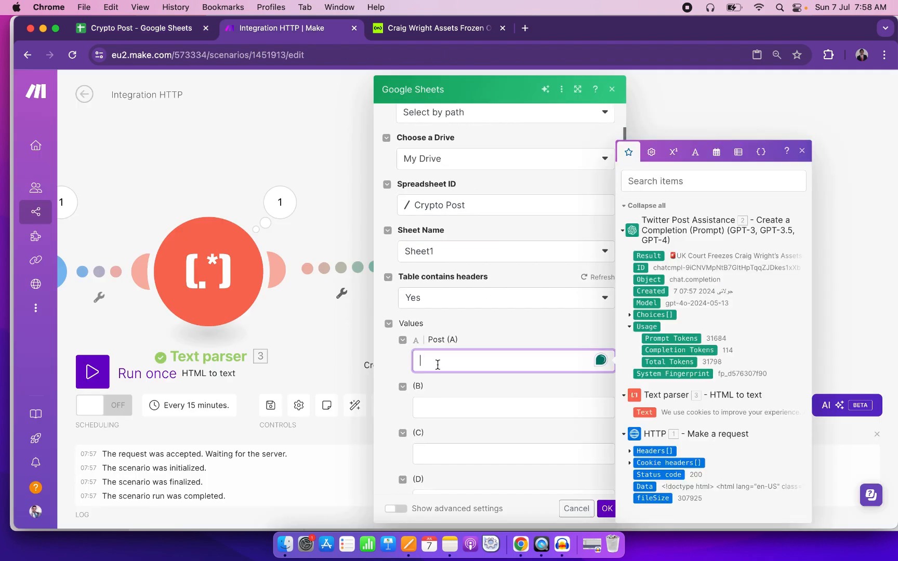
{"action": "left_click", "coordinate": [647, 255]}
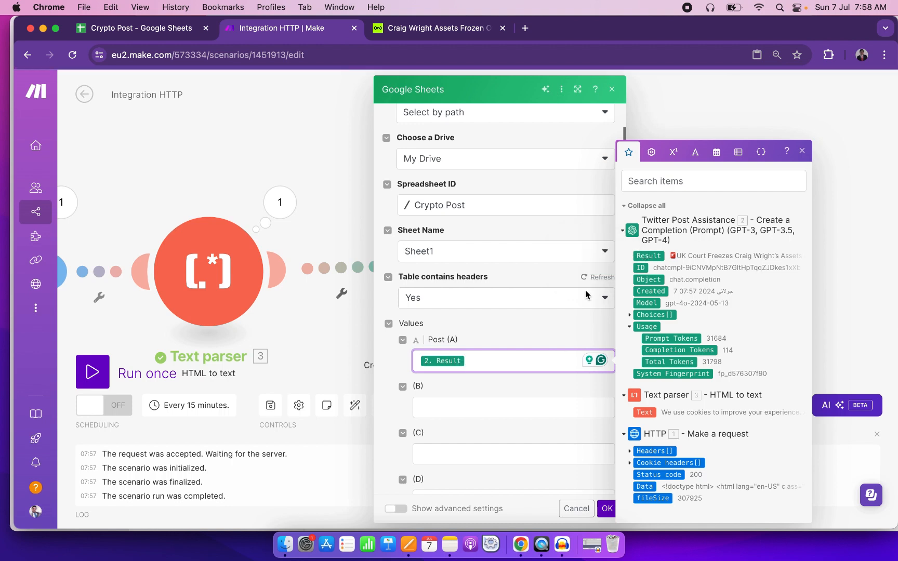
{"action": "left_click", "coordinate": [608, 509]}
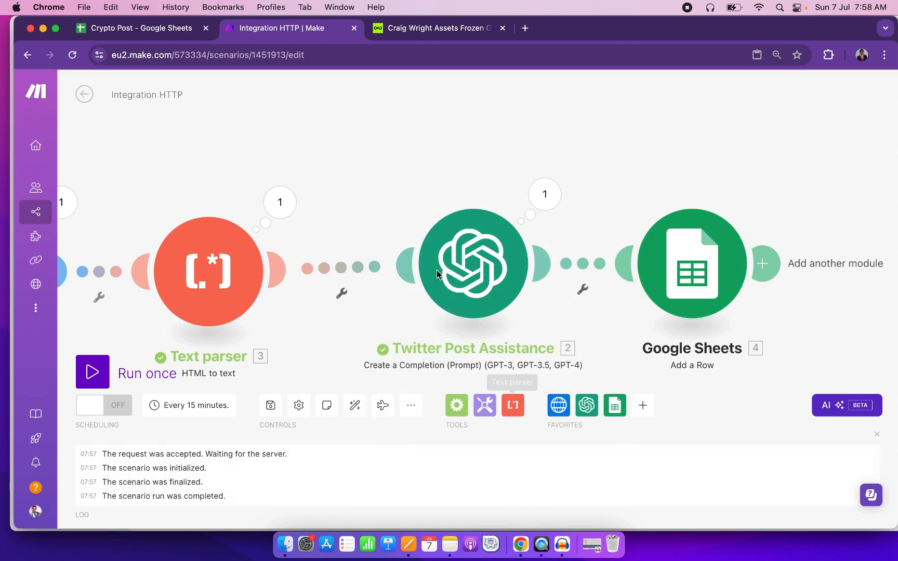
Run the complete four-module scenario once.
{"action": "left_click_drag", "start_coordinate": [401, 166], "coordinate": [517, 148]}
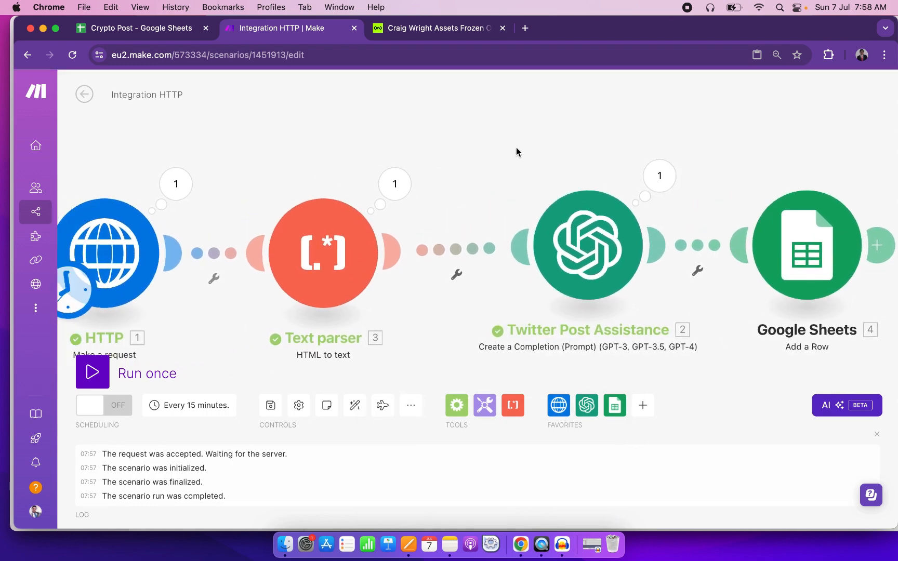
{"action": "scroll", "coordinate": [516, 148], "scroll_direction": "down", "scroll_amount": 3}
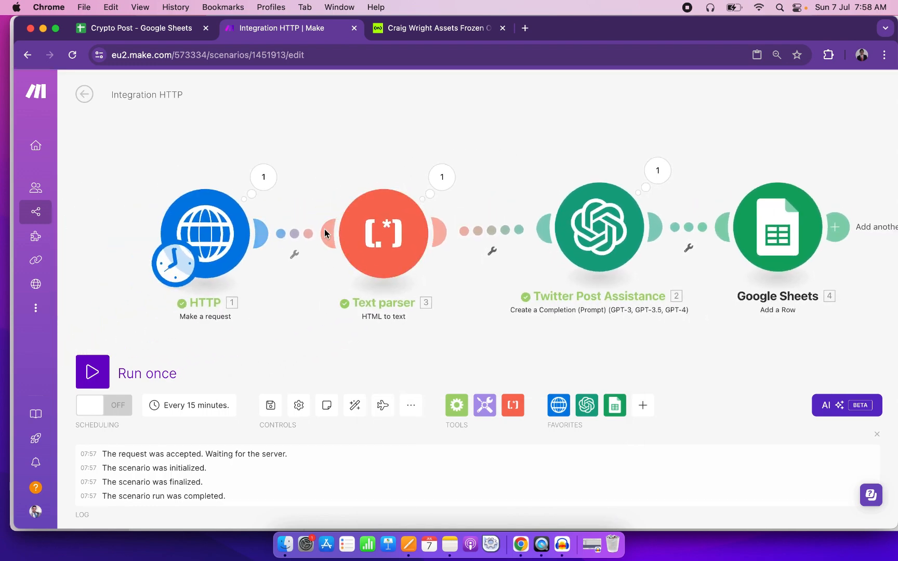
{"action": "left_click", "coordinate": [94, 372]}
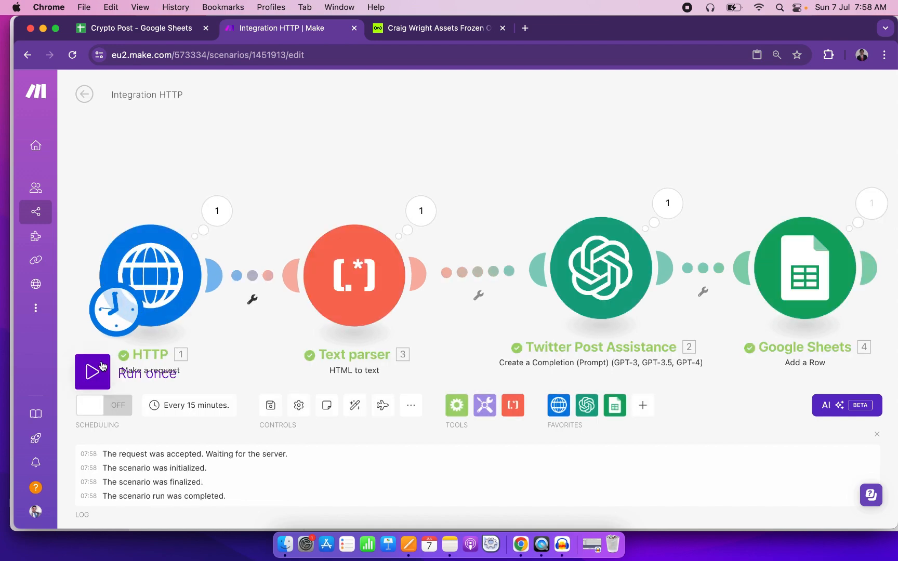
Read the generated post in cell A2 of the Crypto Post spreadsheet in Google Sheets, and return to the Make scenario.
{"action": "left_click", "coordinate": [130, 28]}
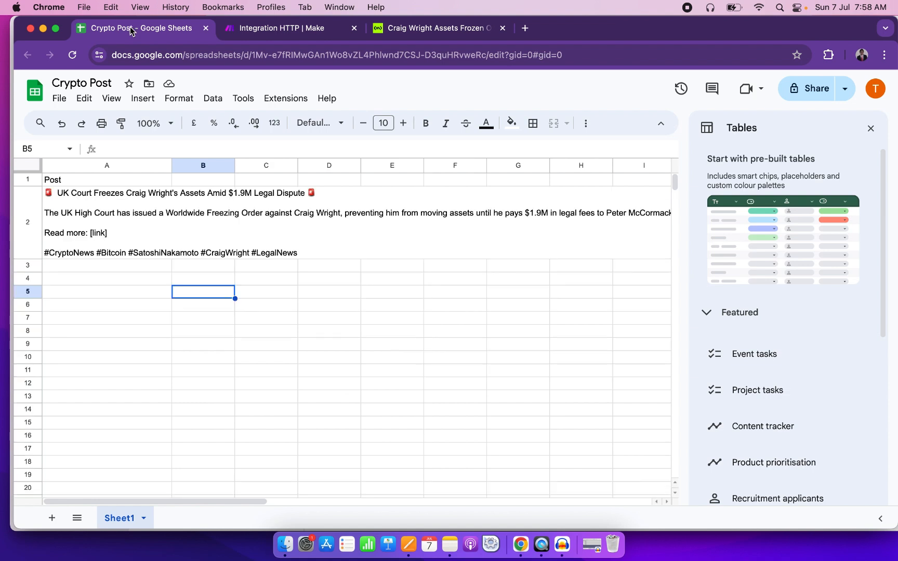
{"action": "left_click_drag", "start_coordinate": [309, 249], "coordinate": [81, 220]}
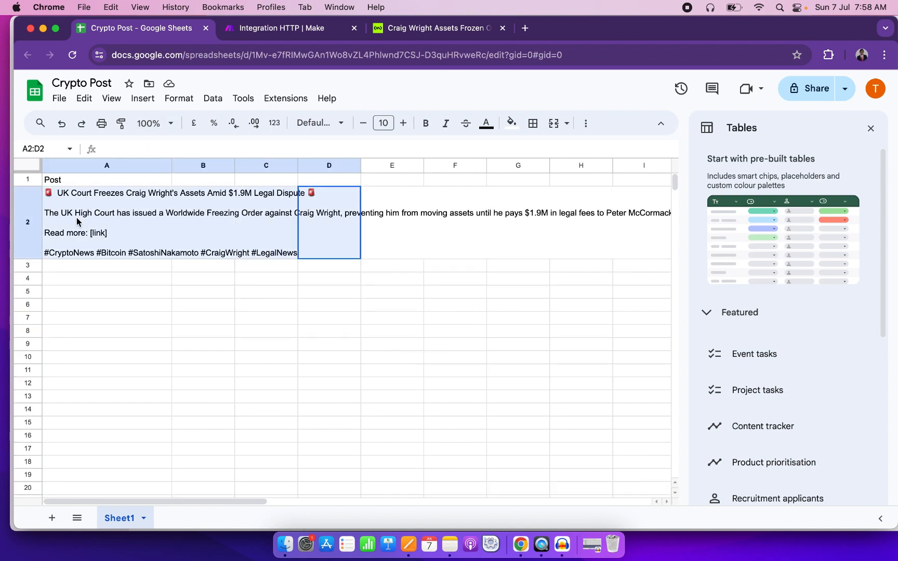
{"action": "left_click", "coordinate": [64, 191]}
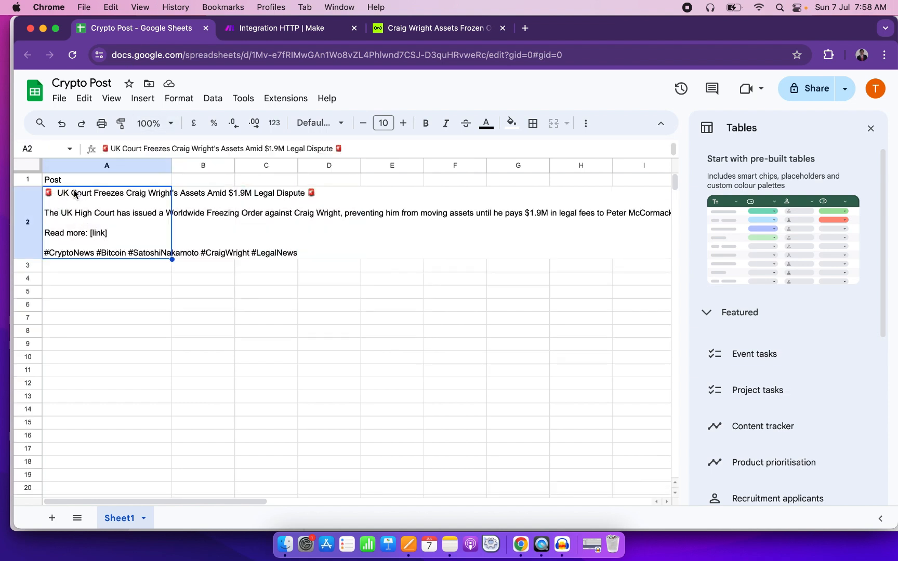
{"action": "triple_click", "coordinate": [73, 191]}
{"action": "left_click_drag", "start_coordinate": [47, 213], "coordinate": [307, 259]}
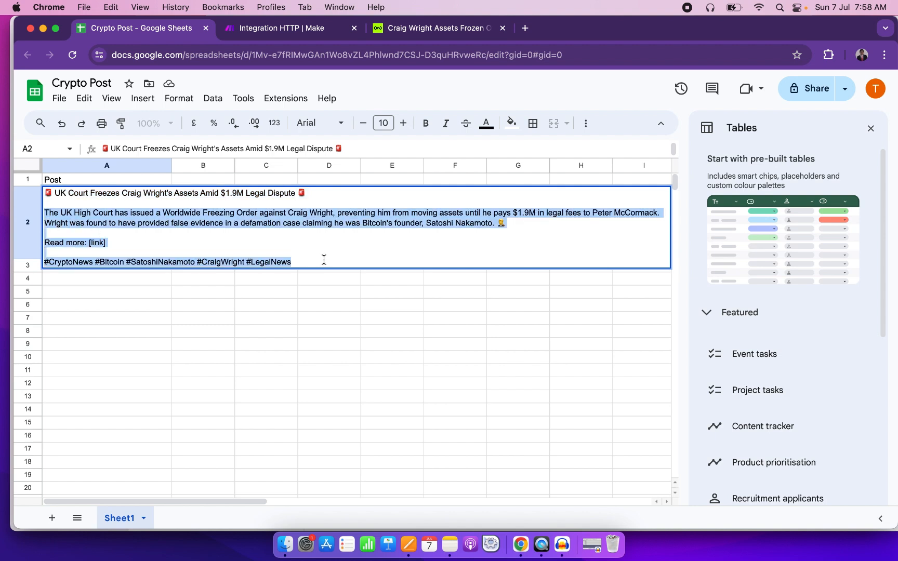
{"action": "left_click", "coordinate": [227, 238]}
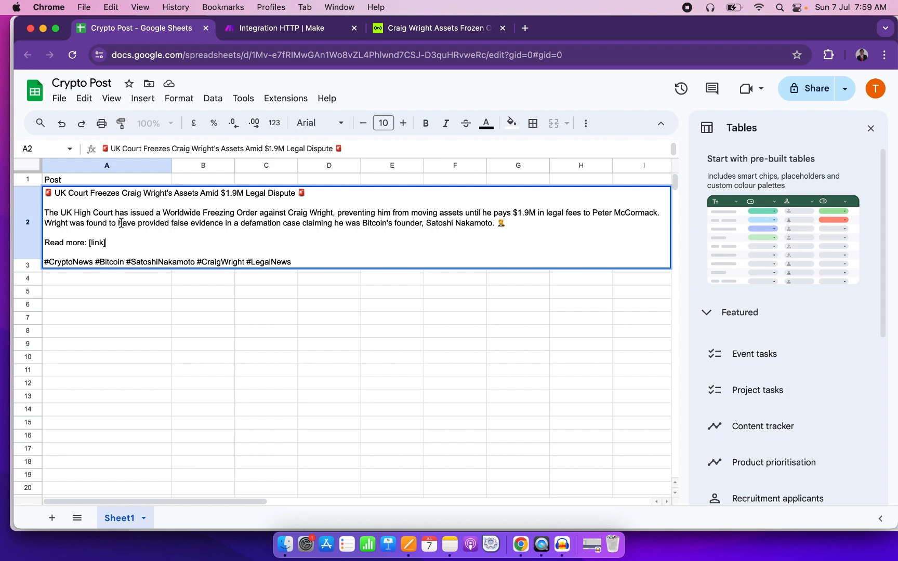
{"action": "left_click", "coordinate": [291, 28]}
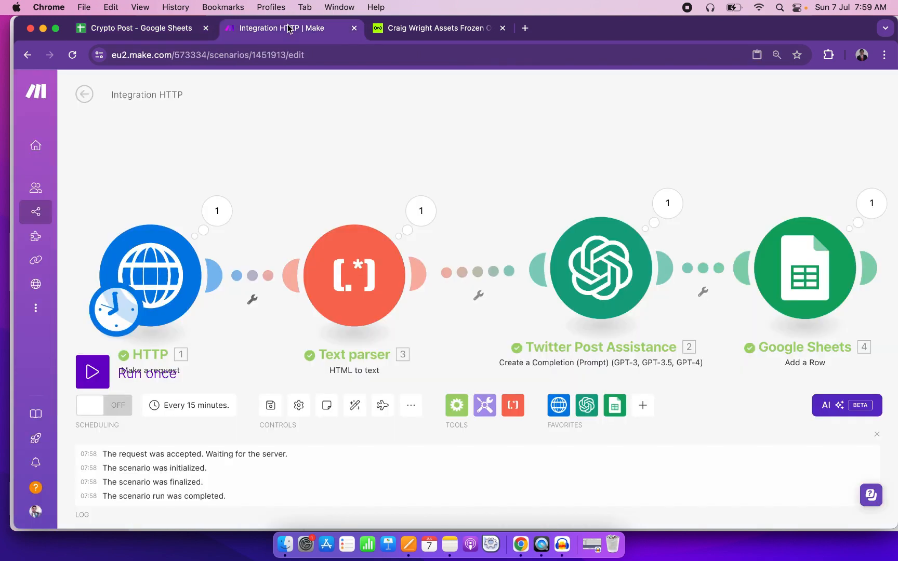